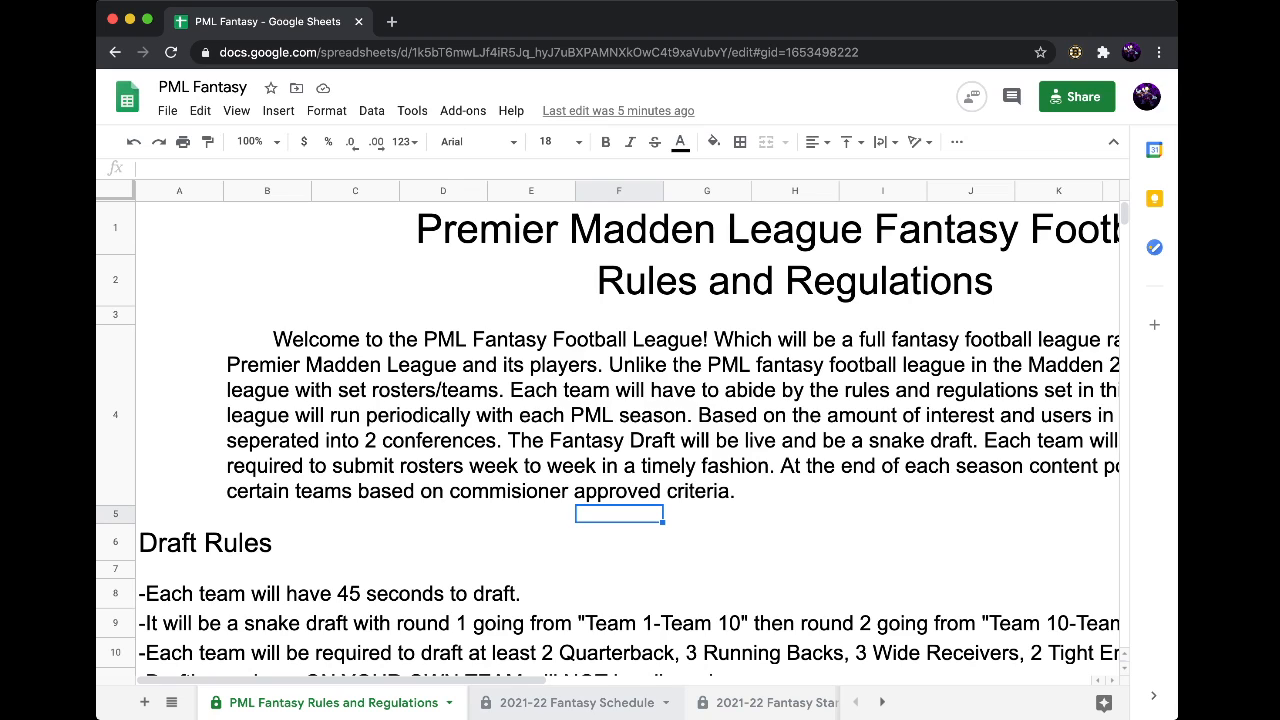
- View the 2021-22 Fantasy Schedule sheet and the 2021-22 Fantasy Standings sheet
left_click(590, 703)
scroll(590, 703, "right", 2)
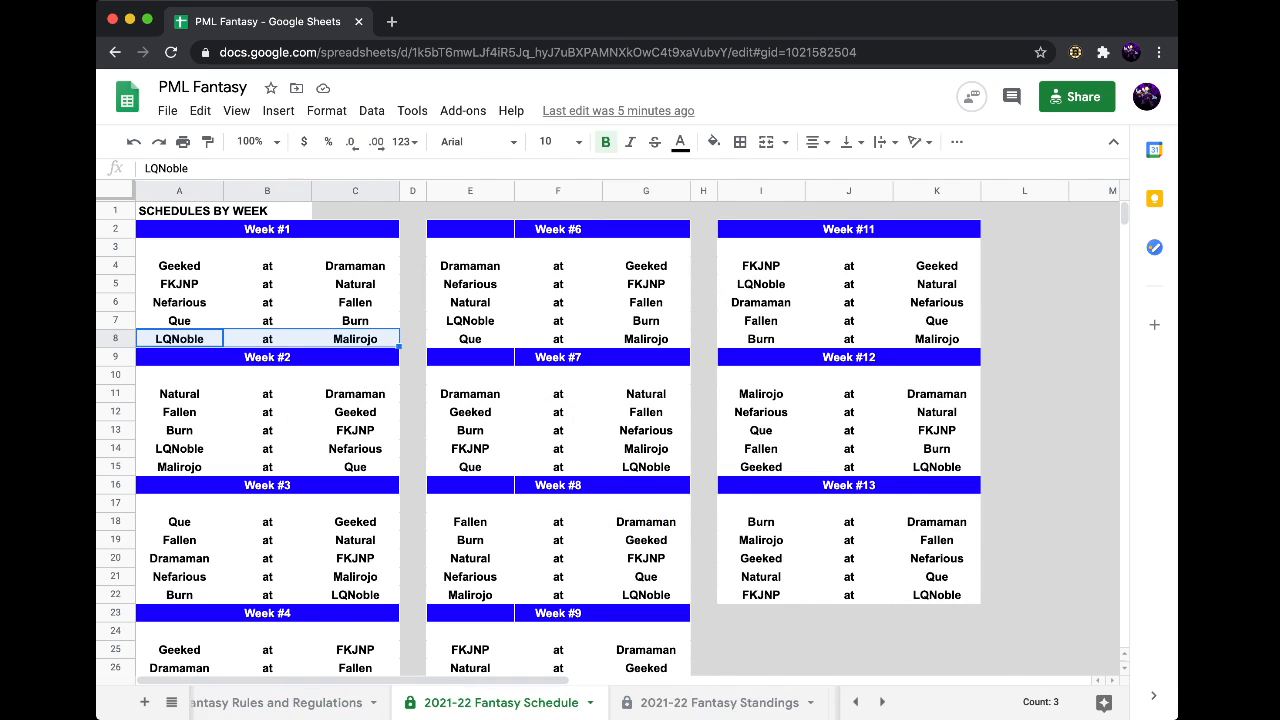
left_click(600, 703)
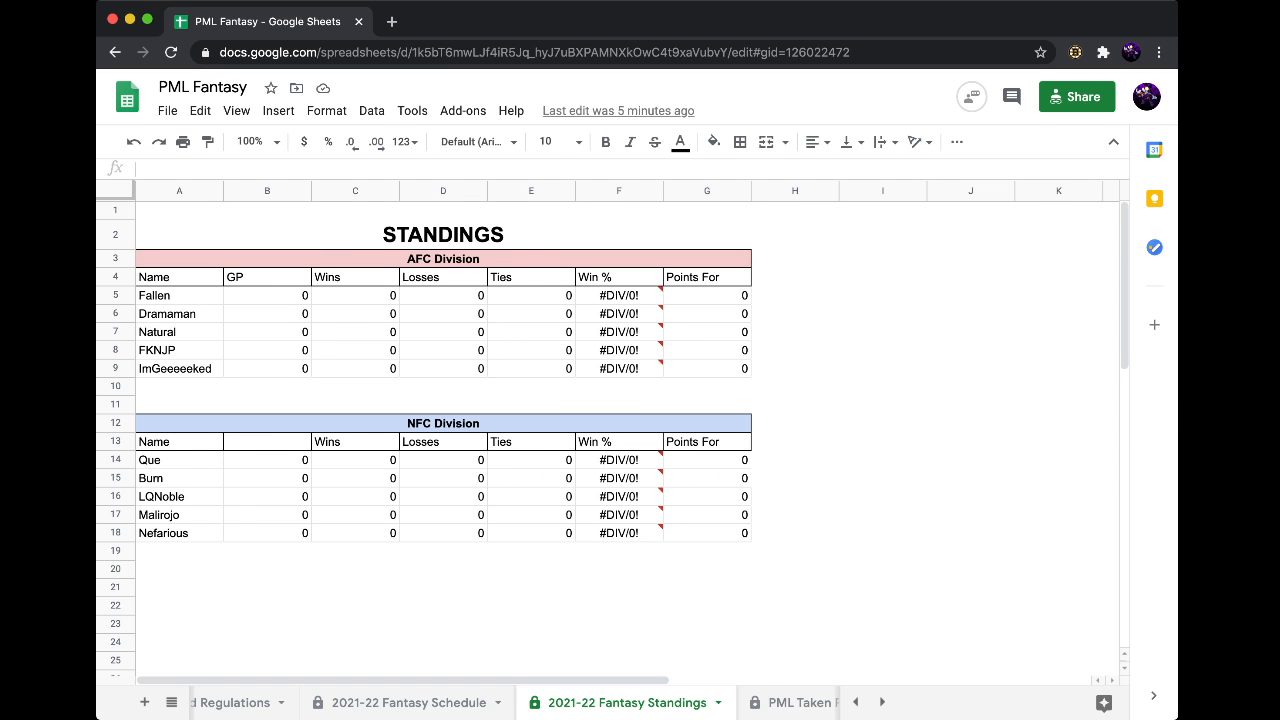
- Open the PML Taken Player List sheet and examine the taken players listed by position
left_click(787, 703)
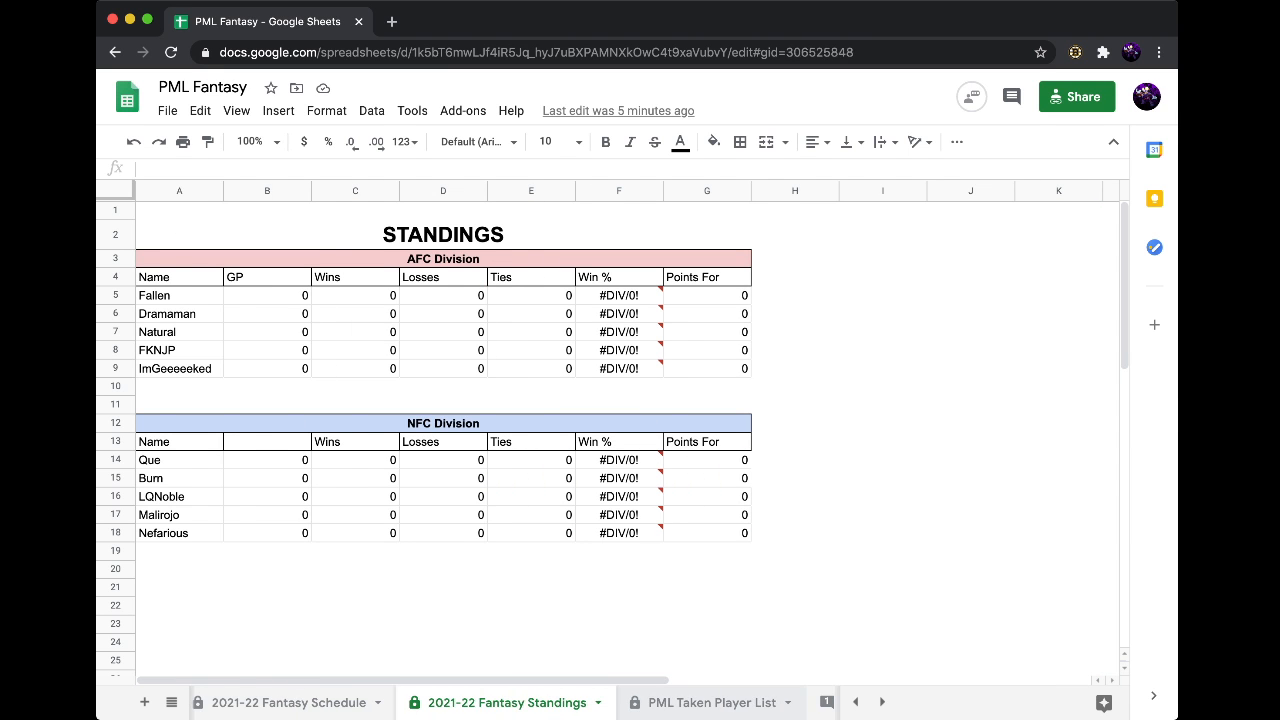
scroll(608, 434, "down", 3)
scroll(608, 434, "up", 3)
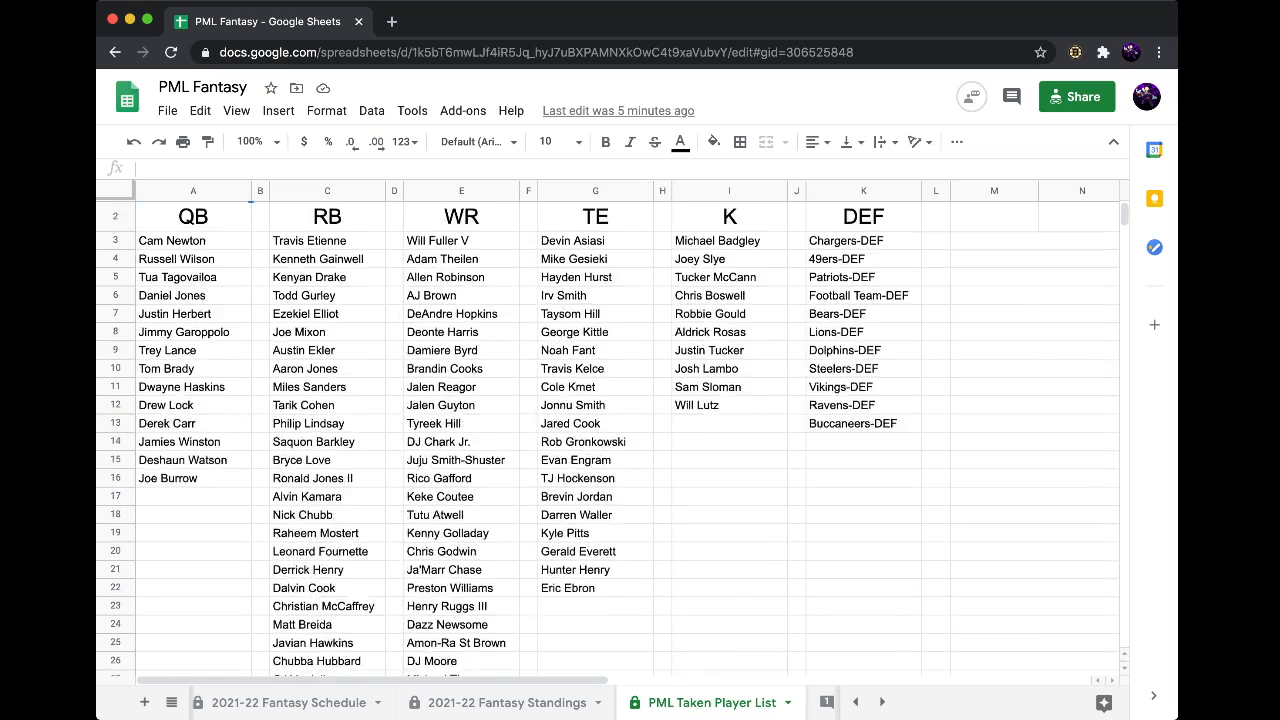
scroll(608, 434, "down", 3)
scroll(608, 434, "up", 3)
scroll(608, 434, "right", 2)
scroll(608, 434, "left", 2)
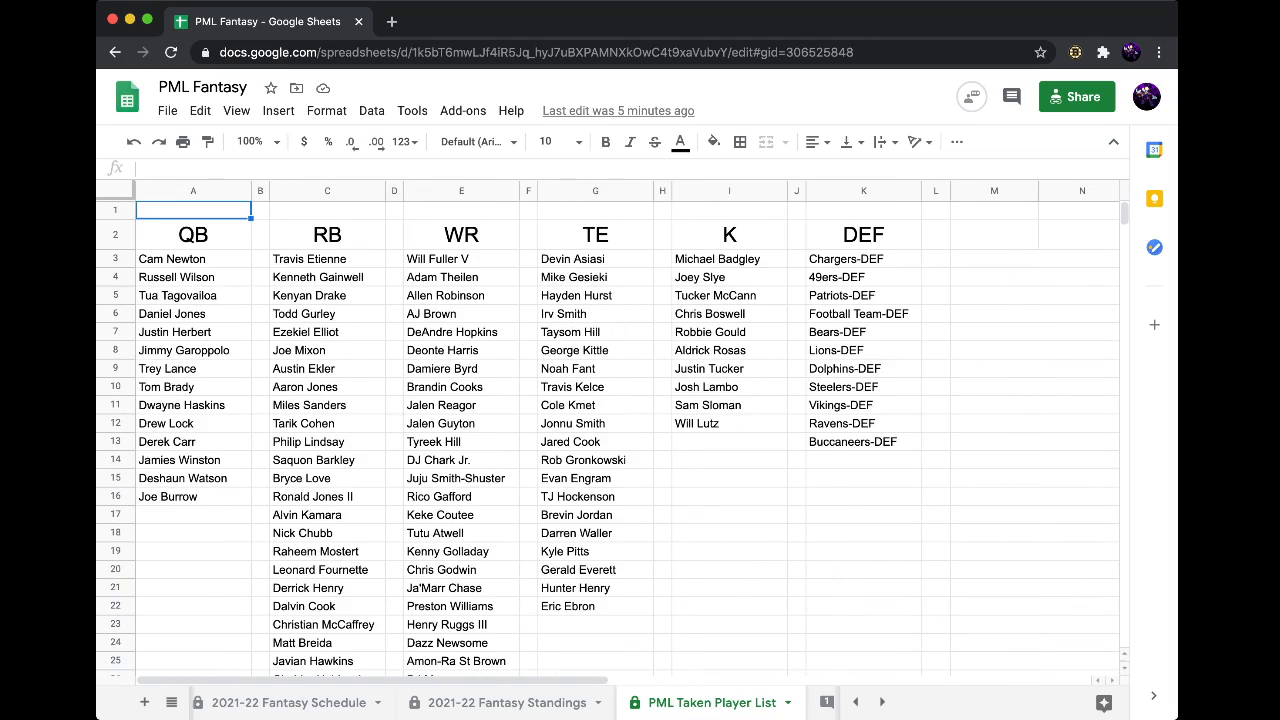
scroll(608, 434, "down", 3)
scroll(608, 434, "up", 3)
scroll(608, 434, "down", 3)
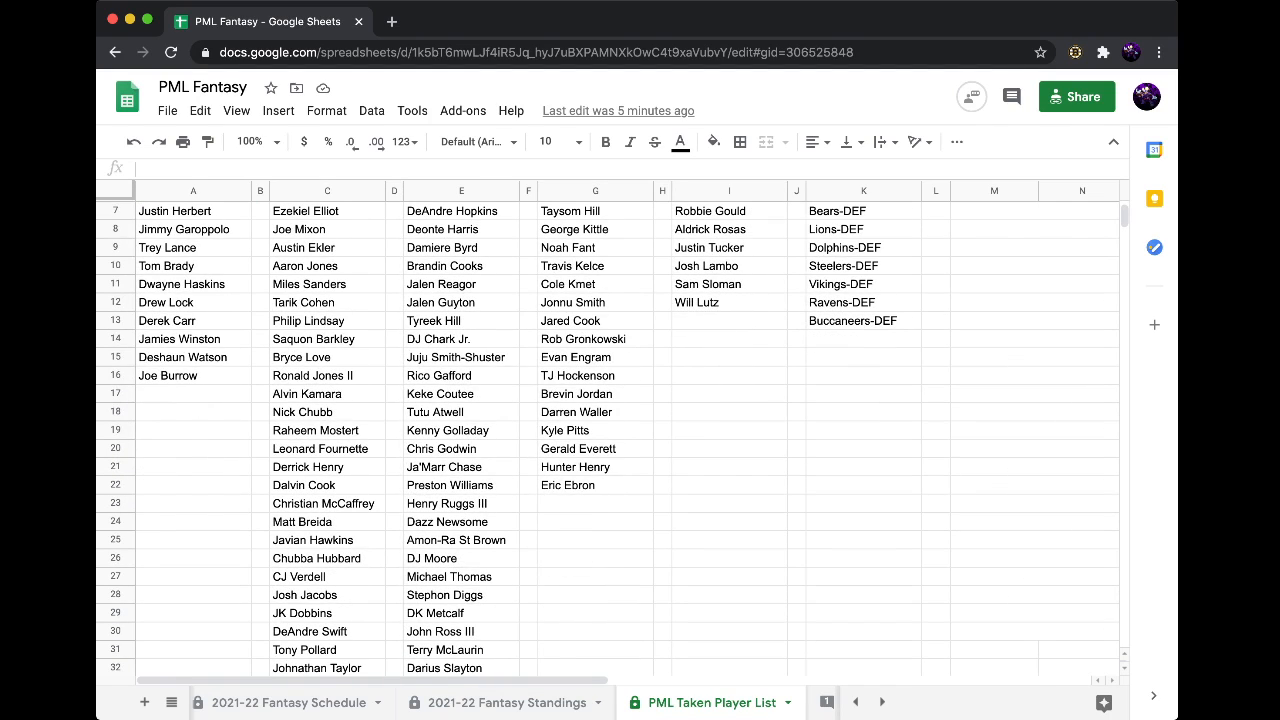
scroll(608, 434, "up", 3)
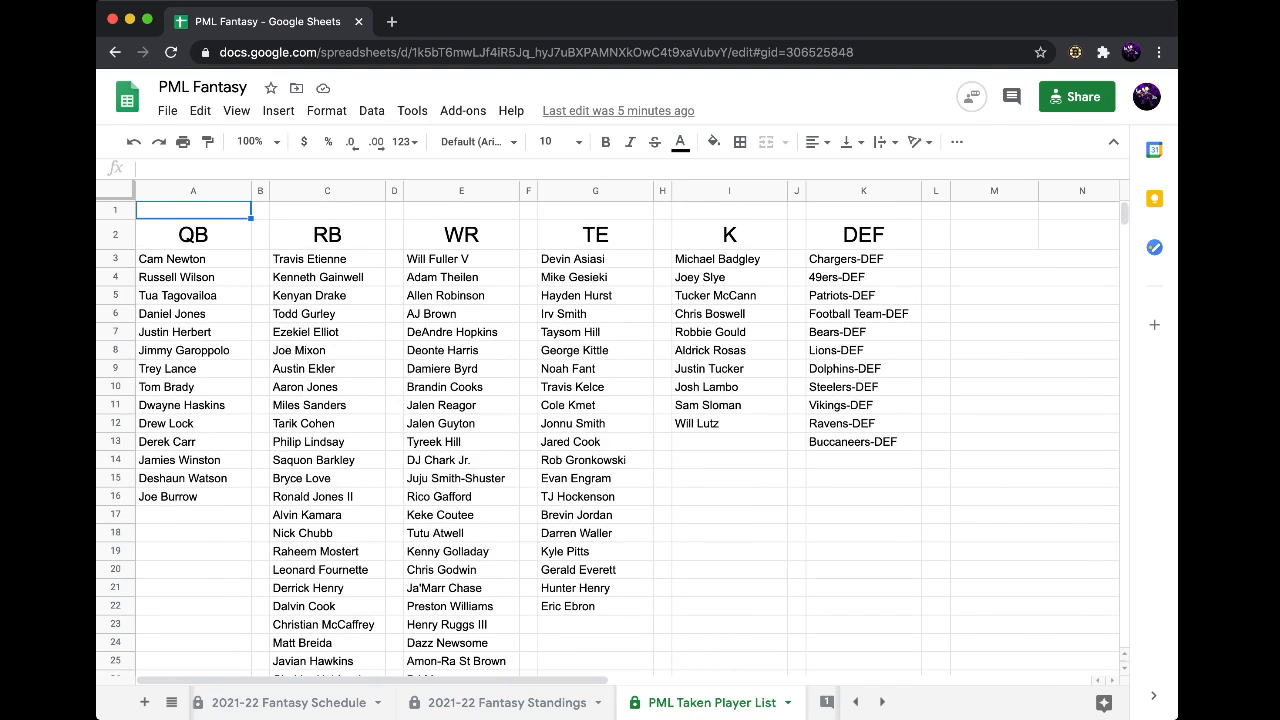
scroll(608, 434, "down", 3)
scroll(608, 434, "up", 3)
- Search the taken player list for "brady" and clear the search term
key("super+f")
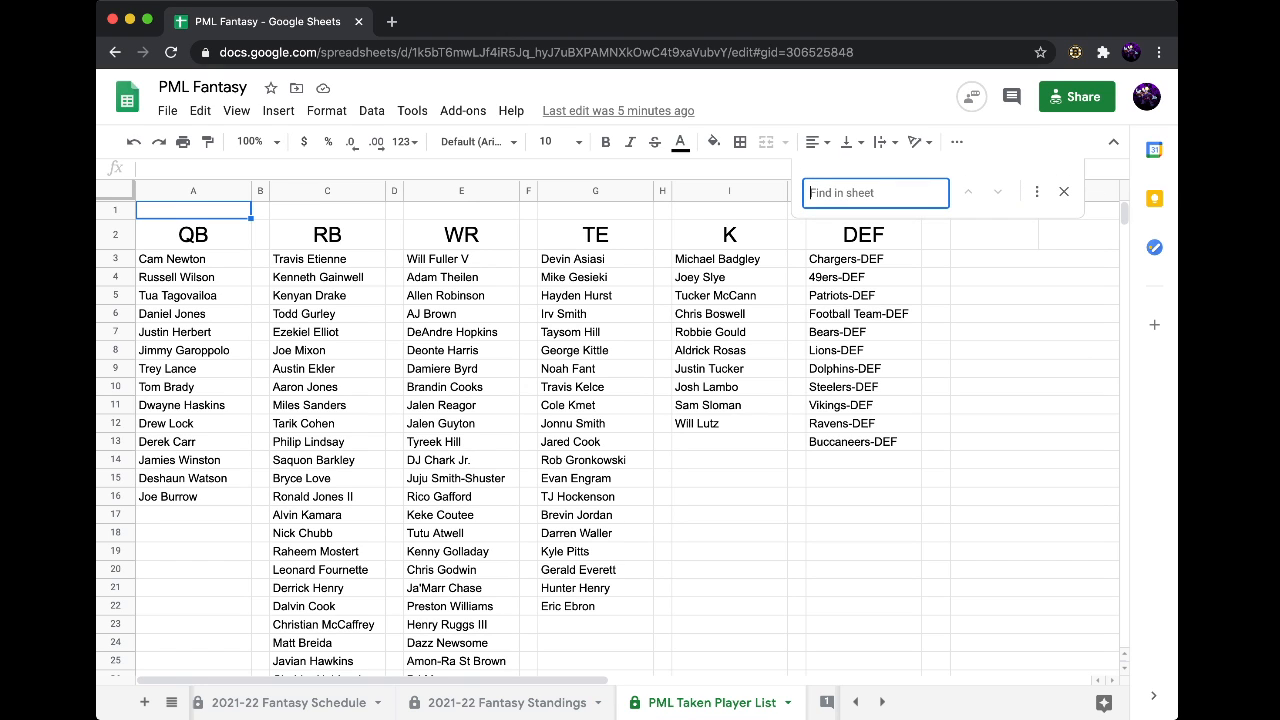
type("brady")
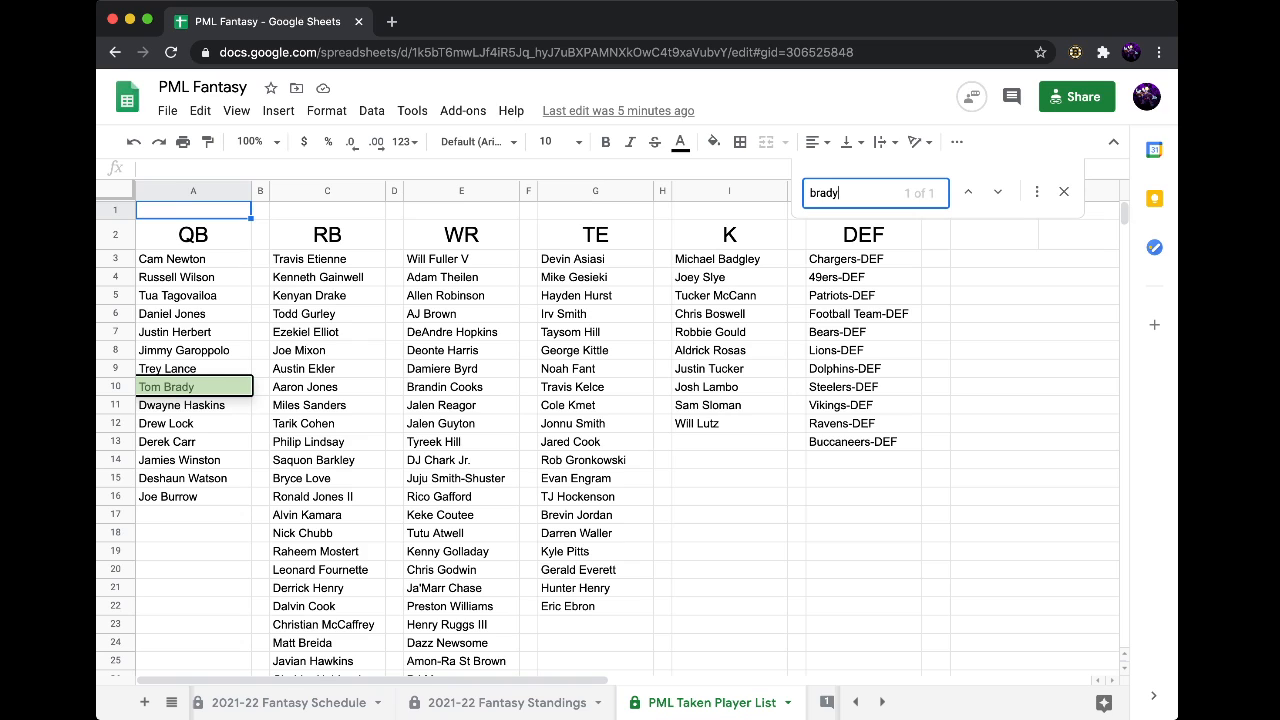
key("BackSpace")
key("BackSpace")
key("BackSpace")
key("BackSpace")
key("BackSpace")
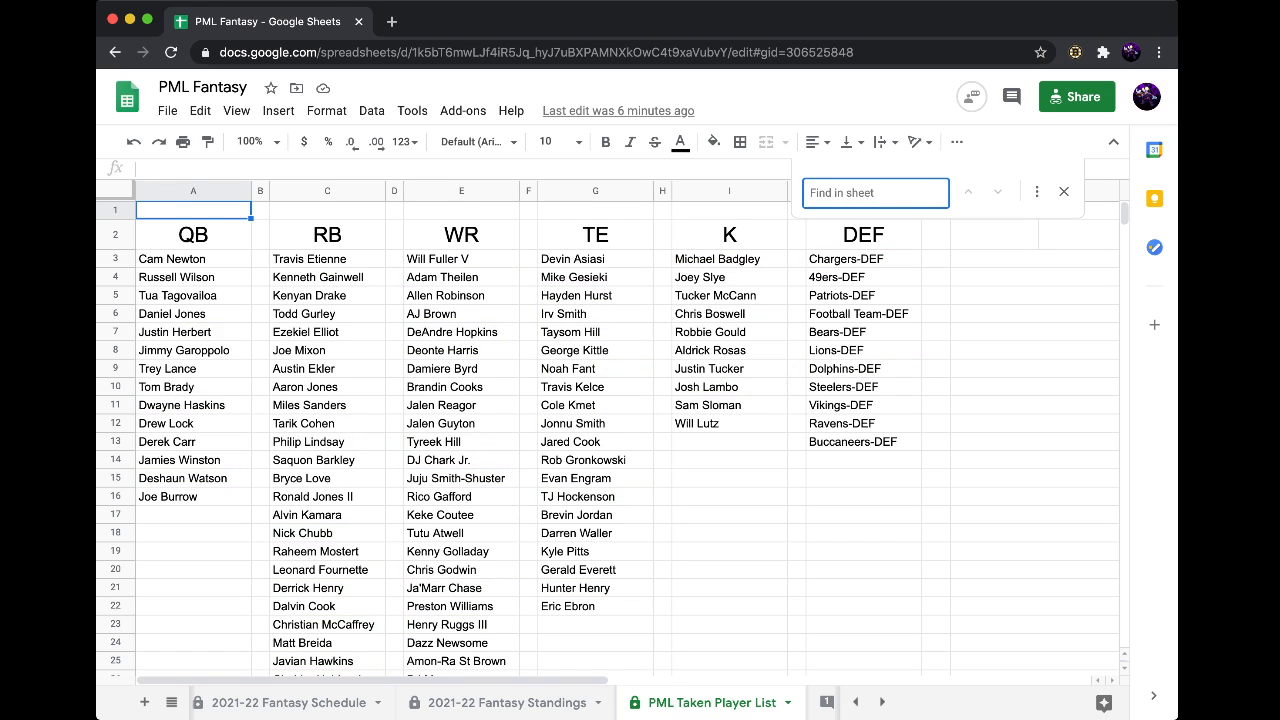
- Search the taken player list for "Hudley", then clear the term and close the search
type("Hudley")
key("BackSpace")
key("BackSpace")
key("BackSpace")
key("BackSpace")
key("BackSpace")
key("BackSpace")
key("Escape")
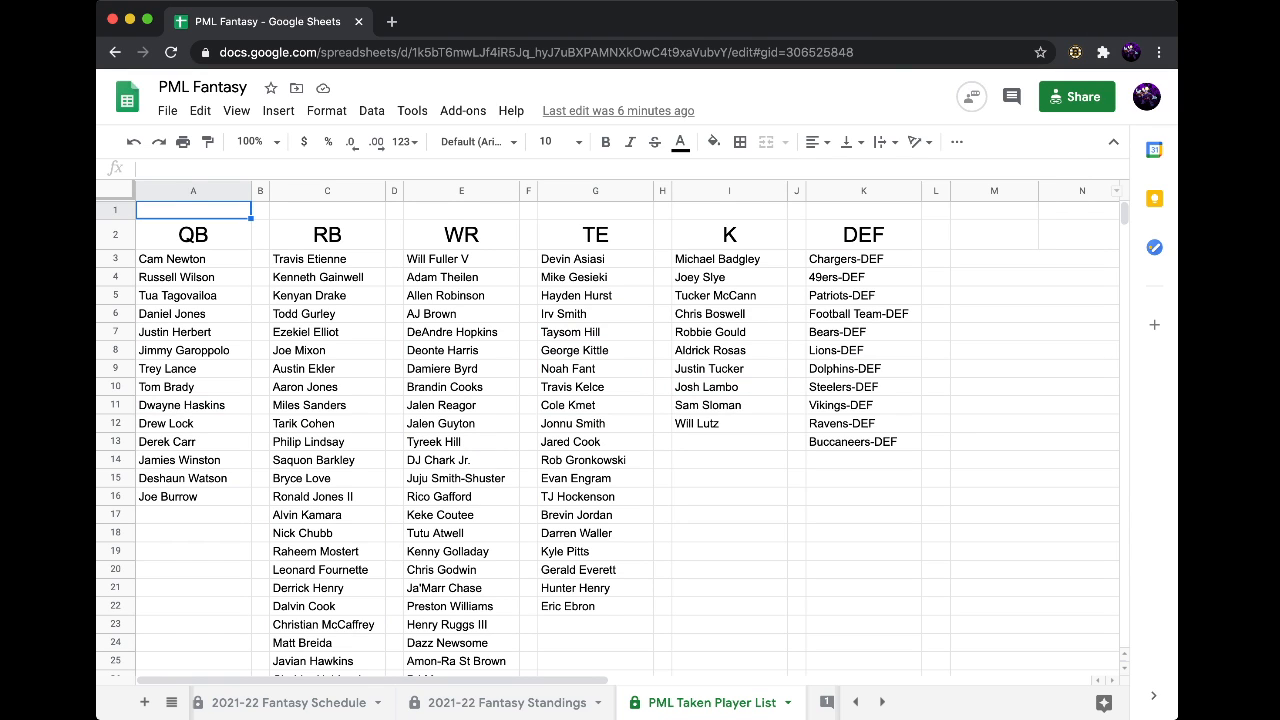
- Look through the team lineup sheets one by one, from Naturals Lineup Sheet to Drama's Fantasy Lineup
left_click(882, 702)
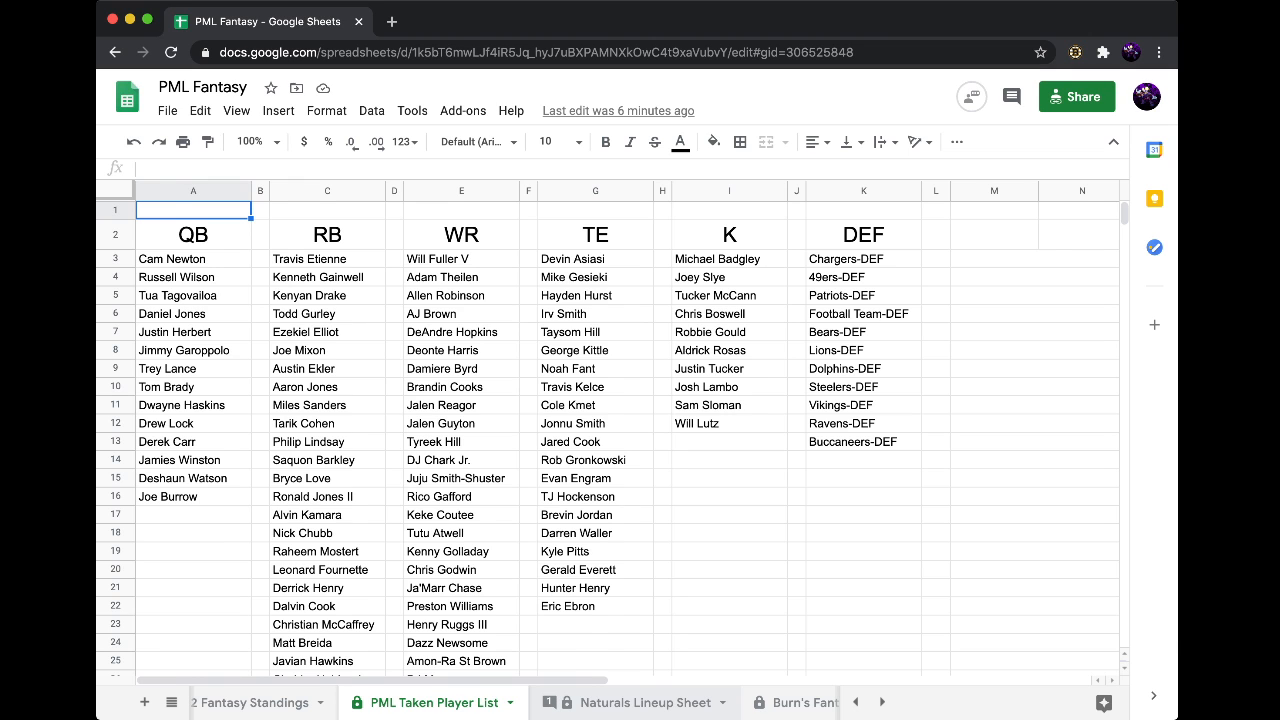
left_click(645, 702)
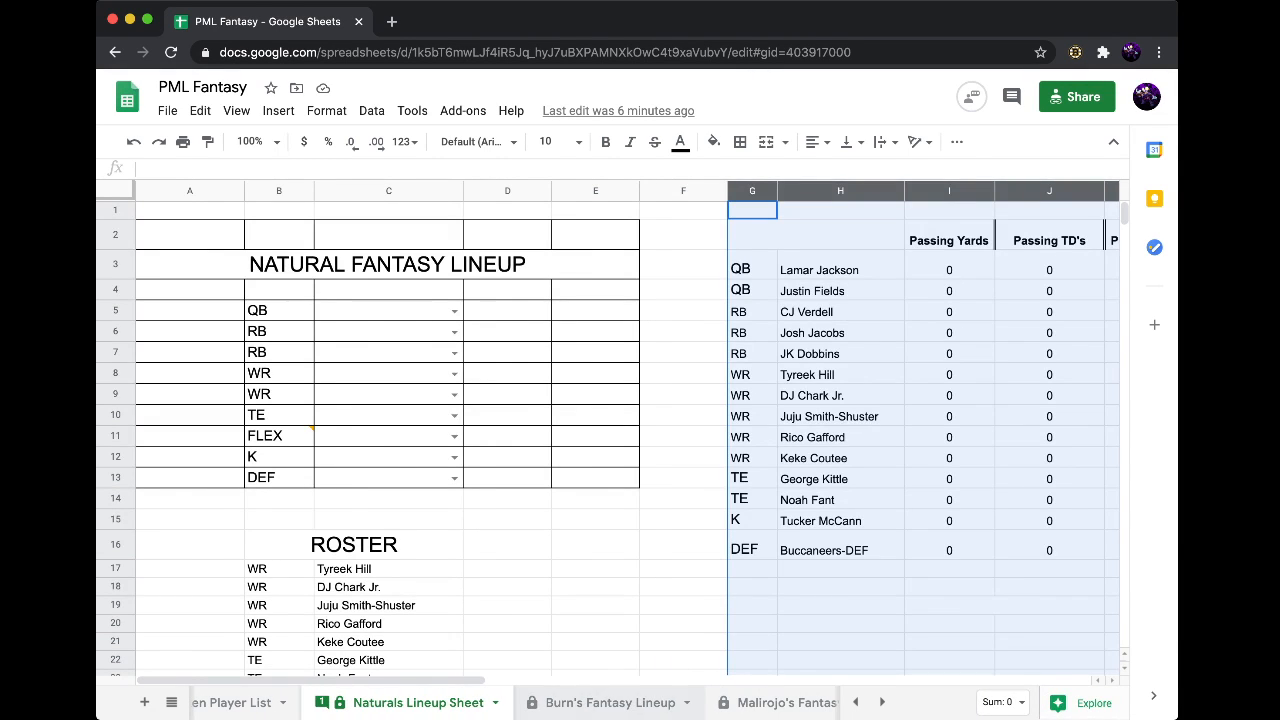
left_click(612, 702)
left_click(568, 702)
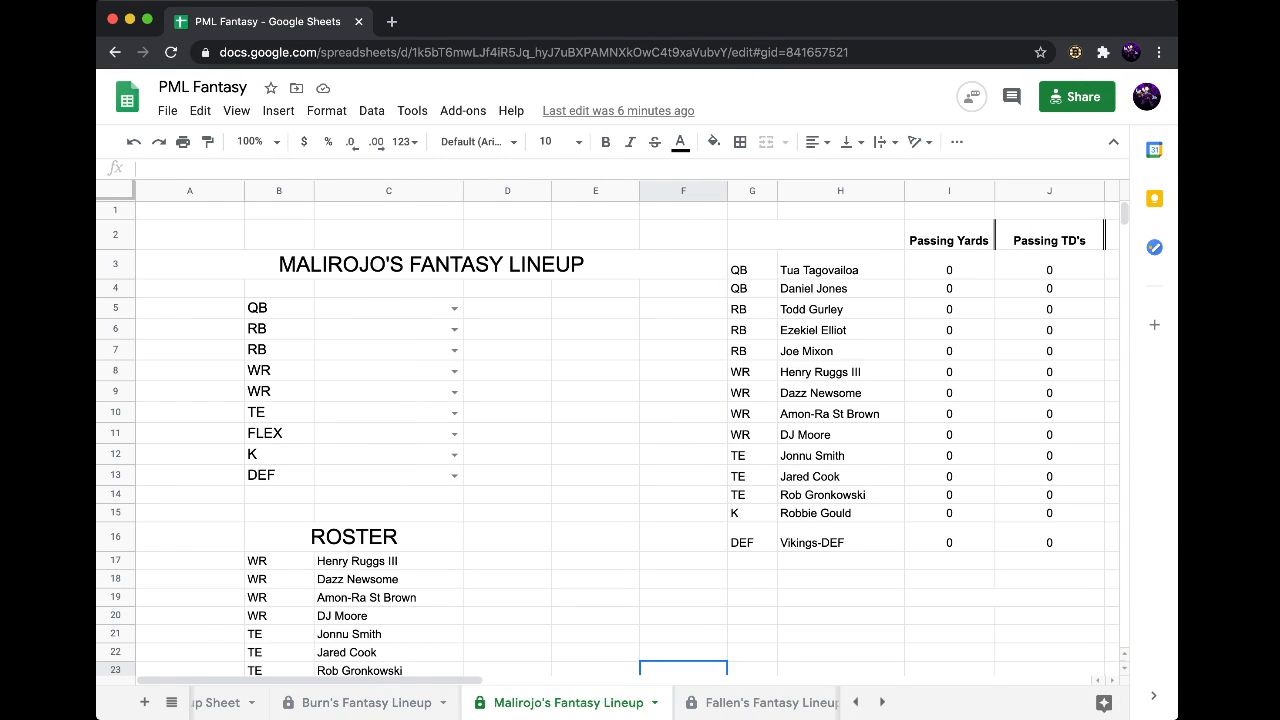
left_click(704, 702)
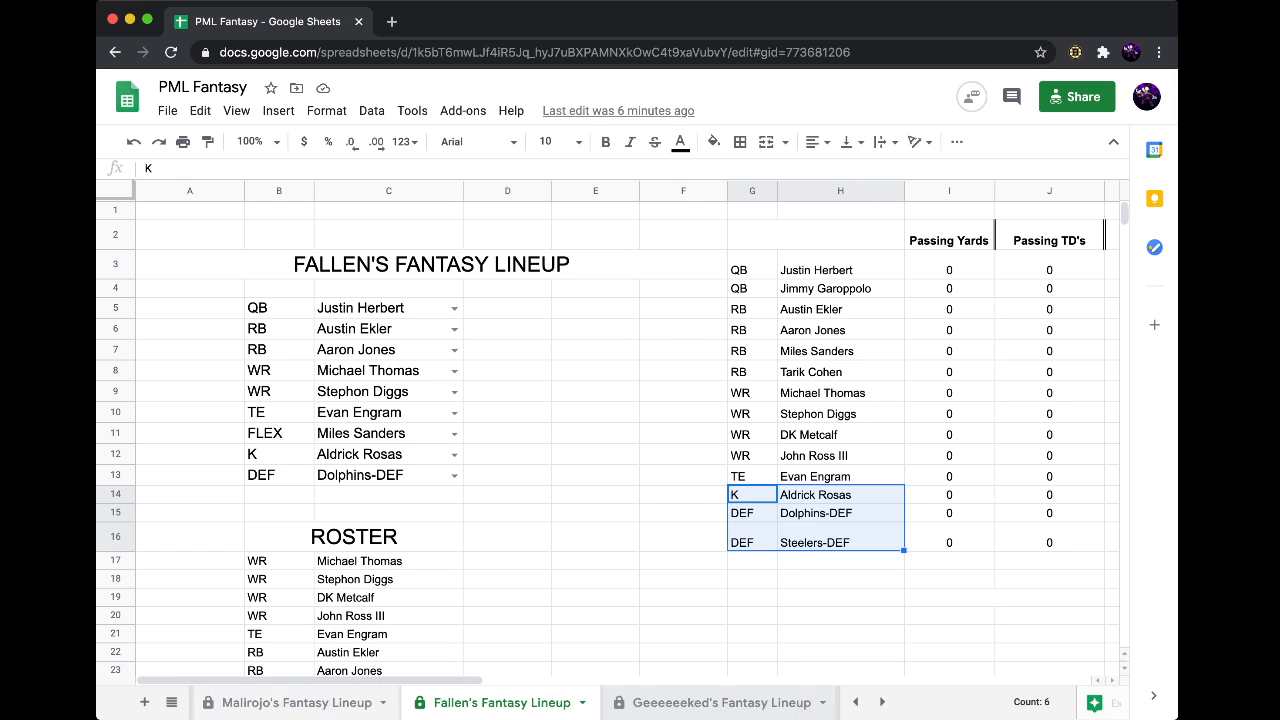
left_click(696, 702)
left_click(655, 702)
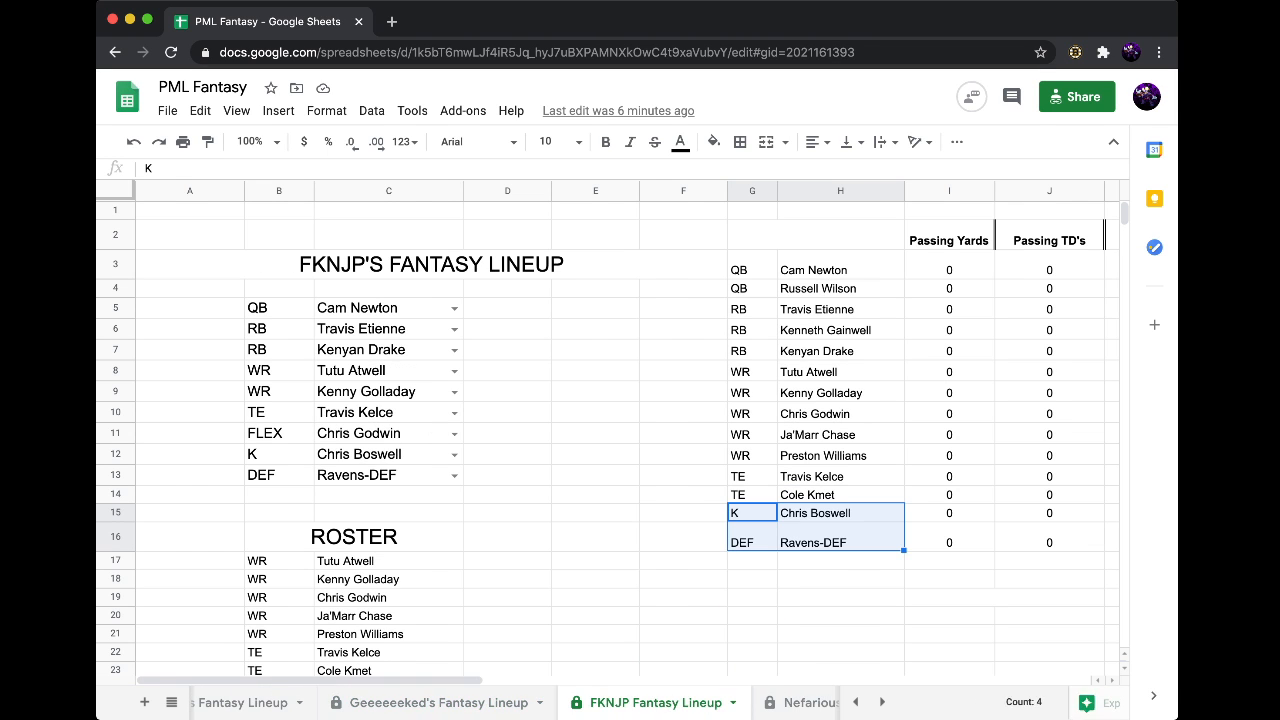
left_click(650, 702)
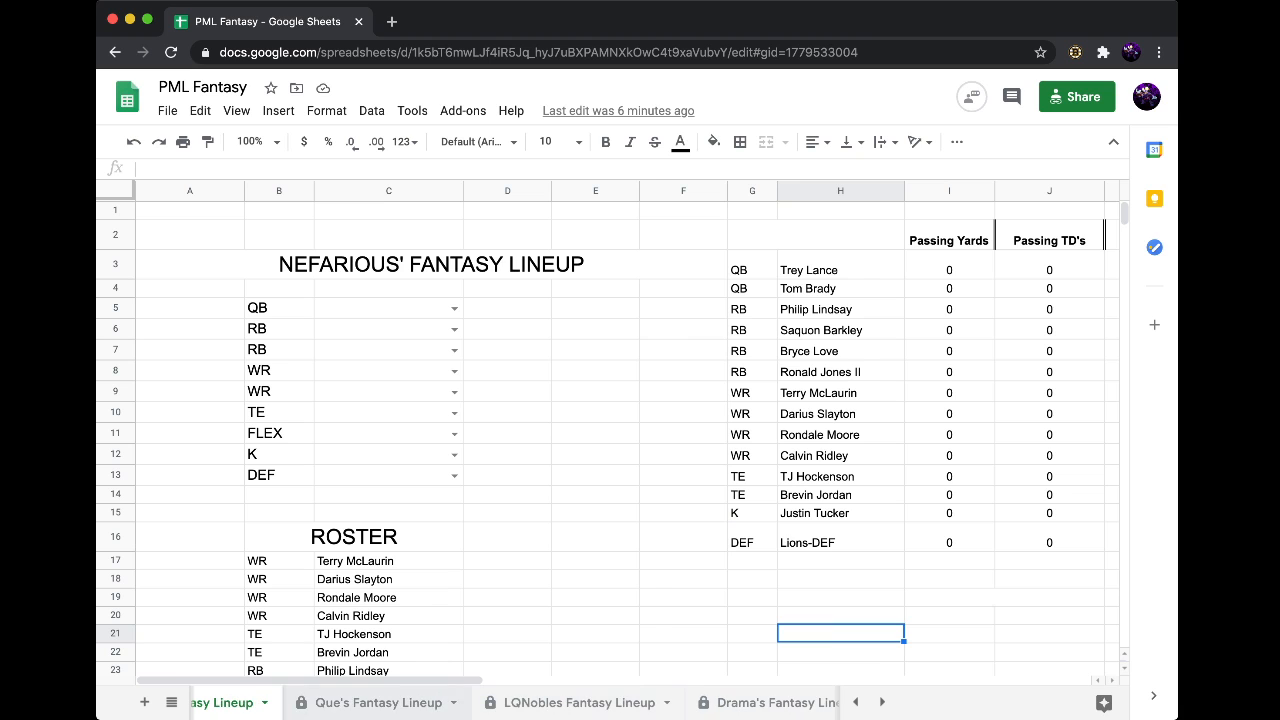
left_click(420, 702)
left_click(580, 702)
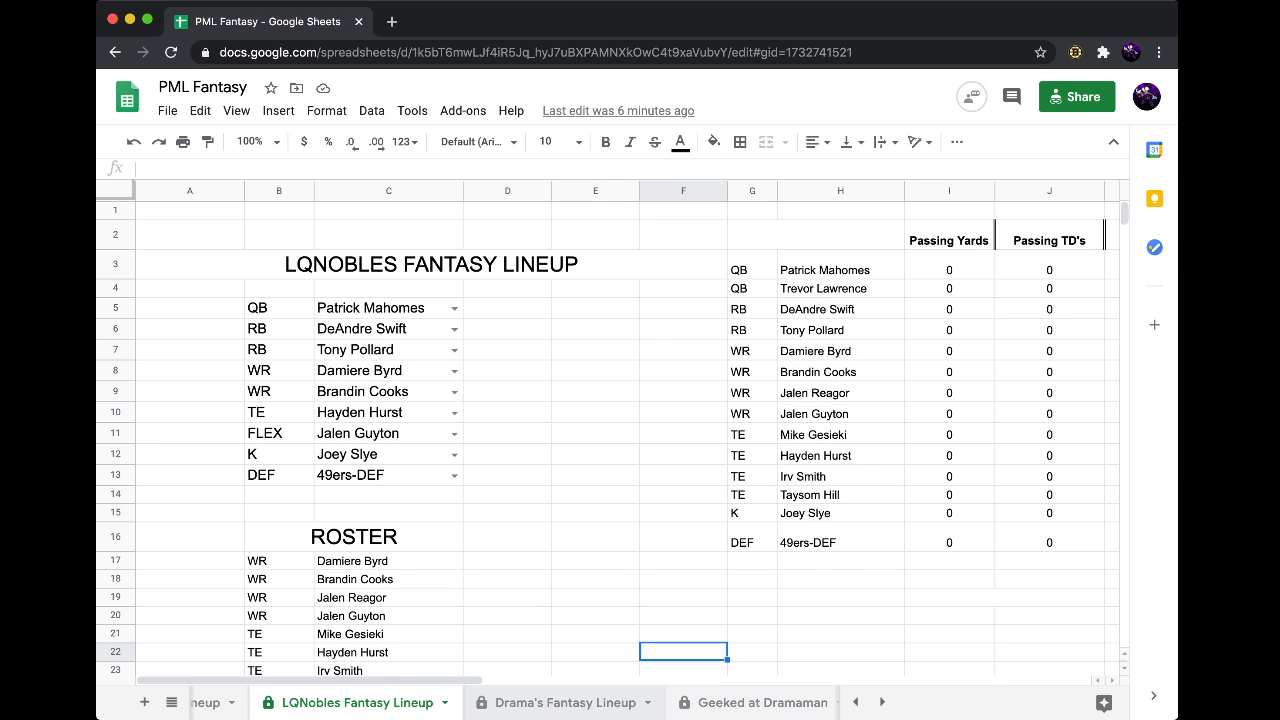
left_click(590, 702)
- Open the Geeked at Dramaman matchup sheet and examine the GEEKED team's stat columns
left_click(585, 702)
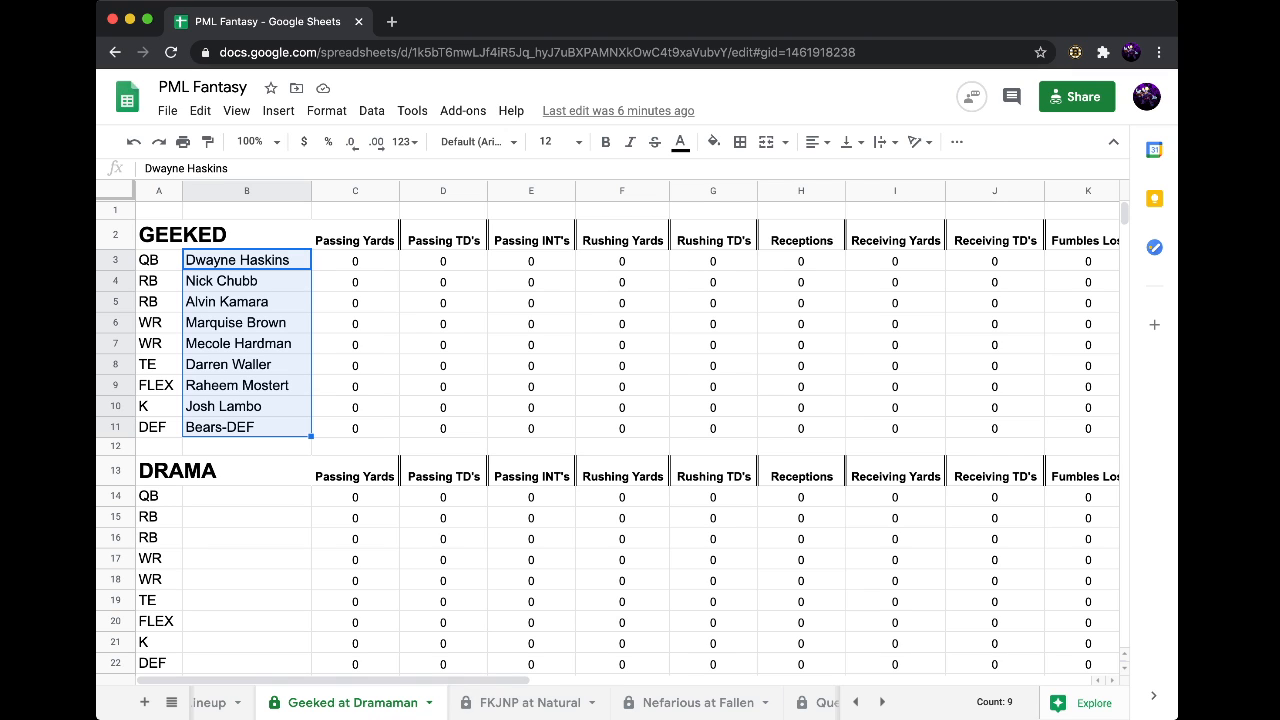
left_click(856, 702)
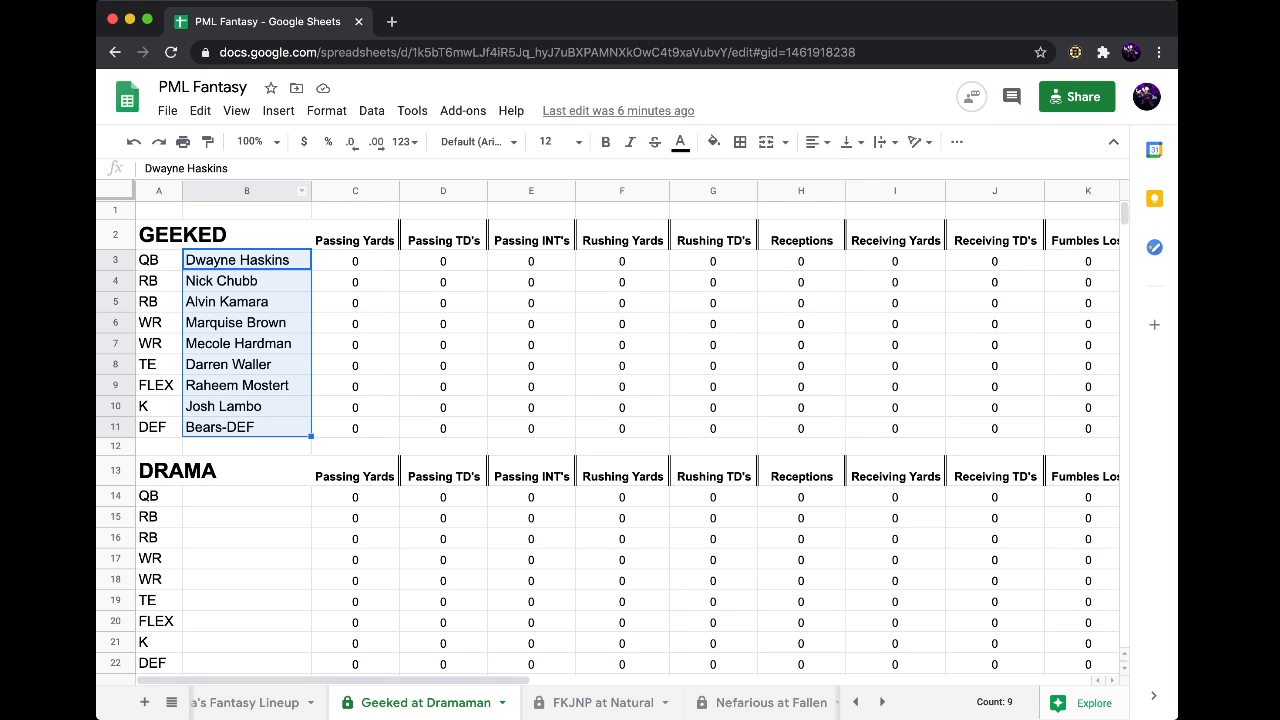
left_click(233, 235)
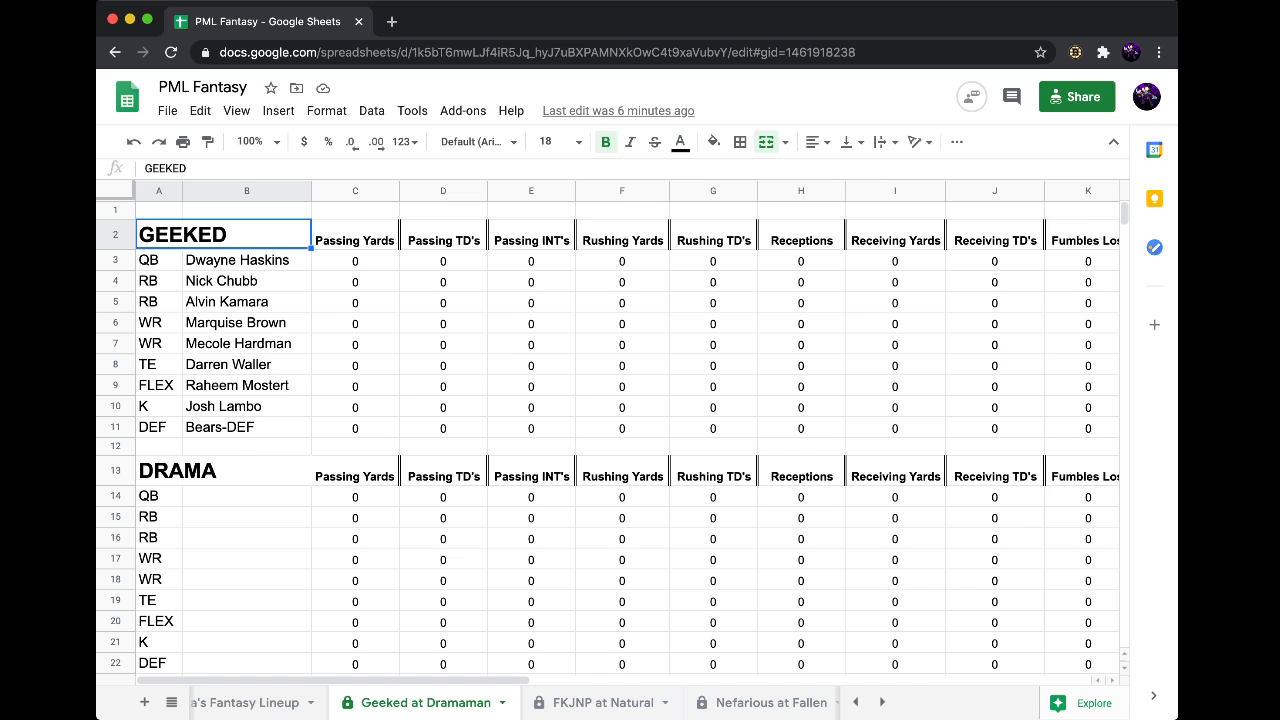
scroll(628, 440, "right", 10)
scroll(628, 440, "left", 10)
- Enter sample passing stats for the GEEKED quarterback: 250 passing yards, 2 passing TDs and 1 passing INT
left_click(355, 261)
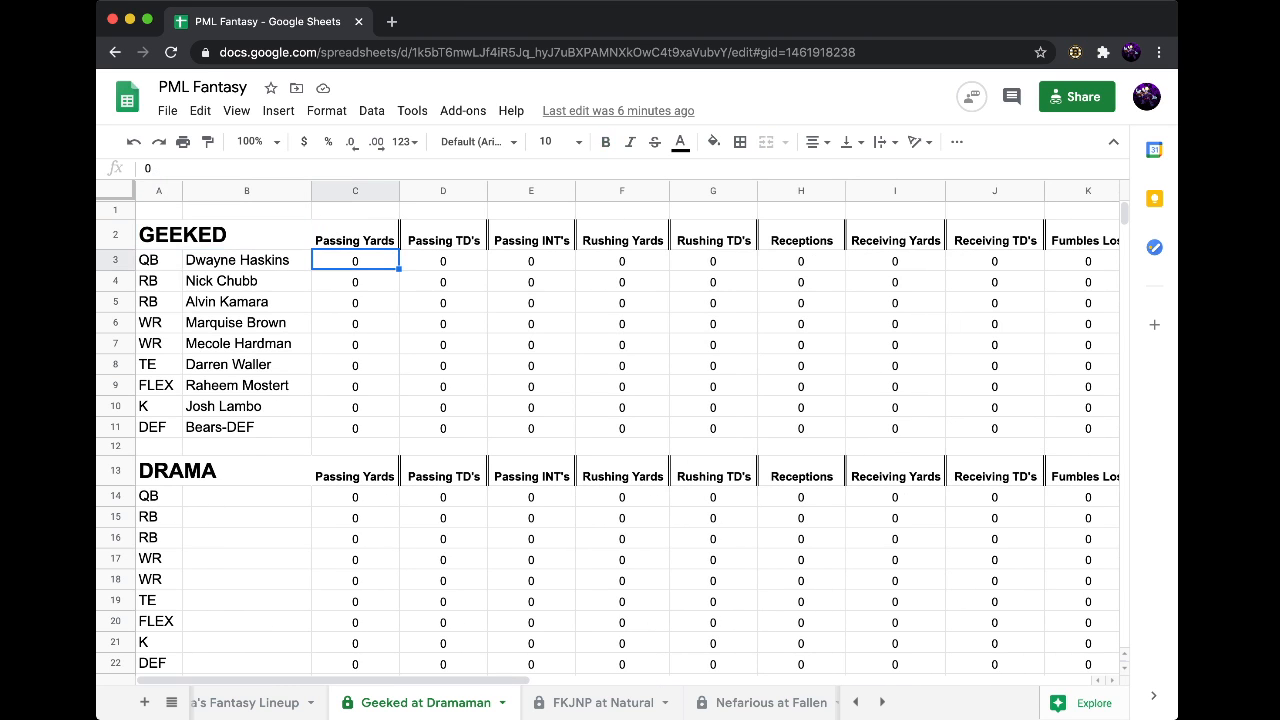
key("Right")
key("Left")
type("250")
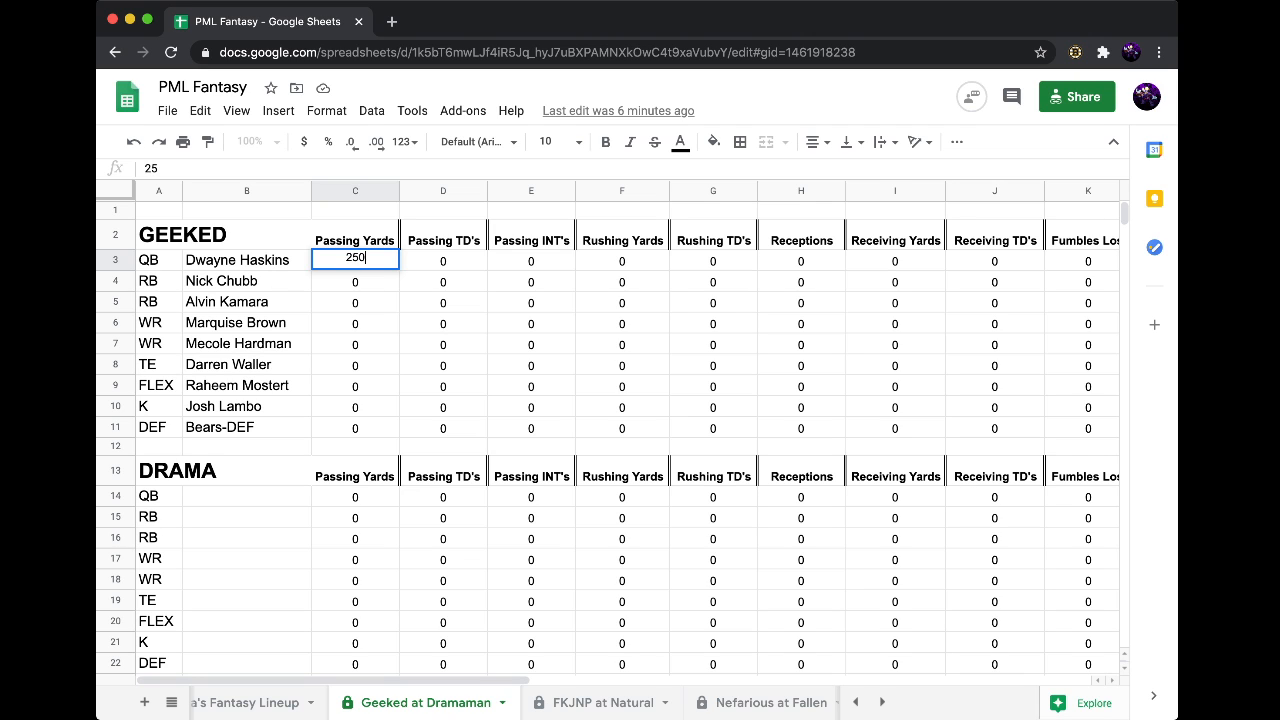
key("Tab")
type("2")
key("Tab")
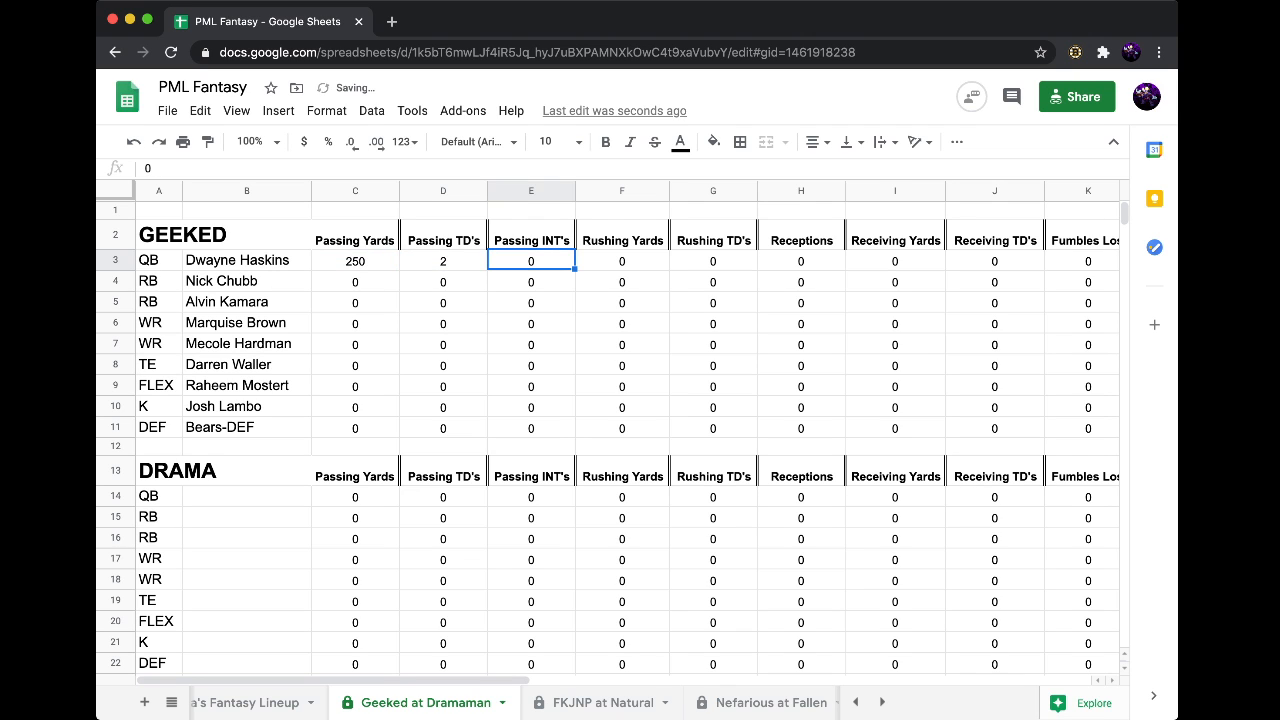
type("1")
key("Tab")
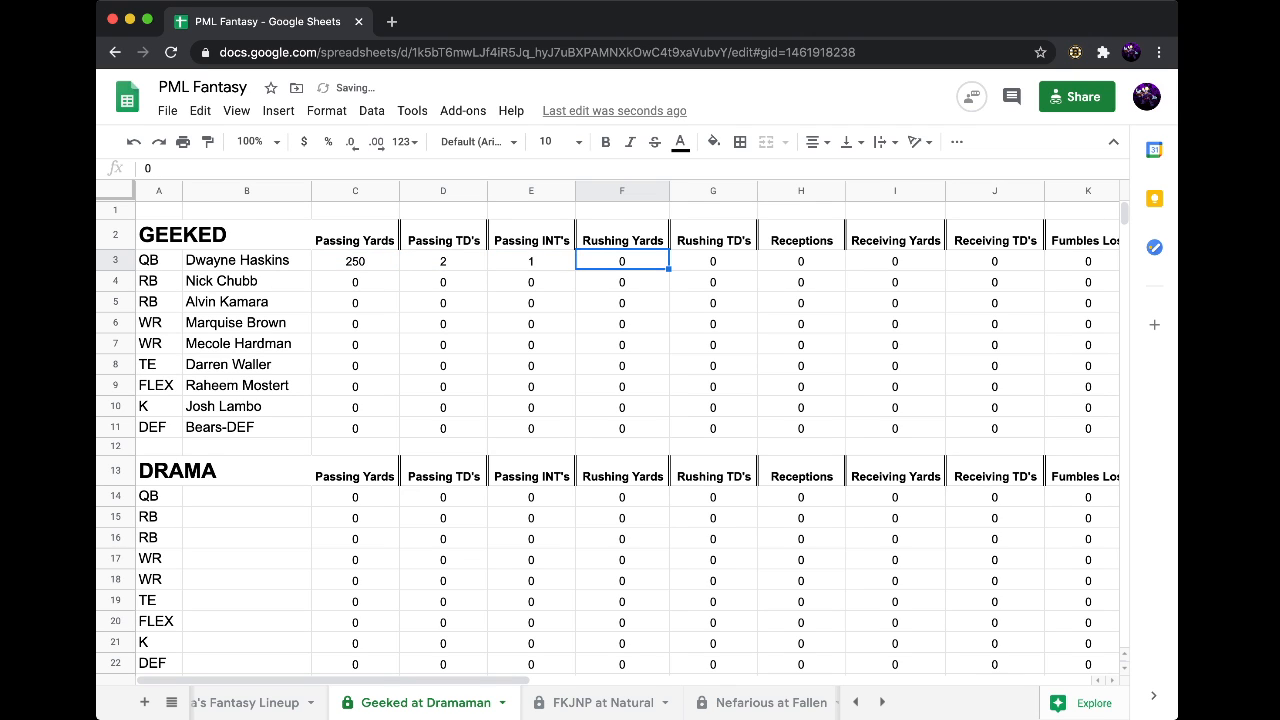
- Enter 40 rushing yards, 1 rushing TD and 1 fumble lost for the GEEKED quarterback
type("40")
key("Tab")
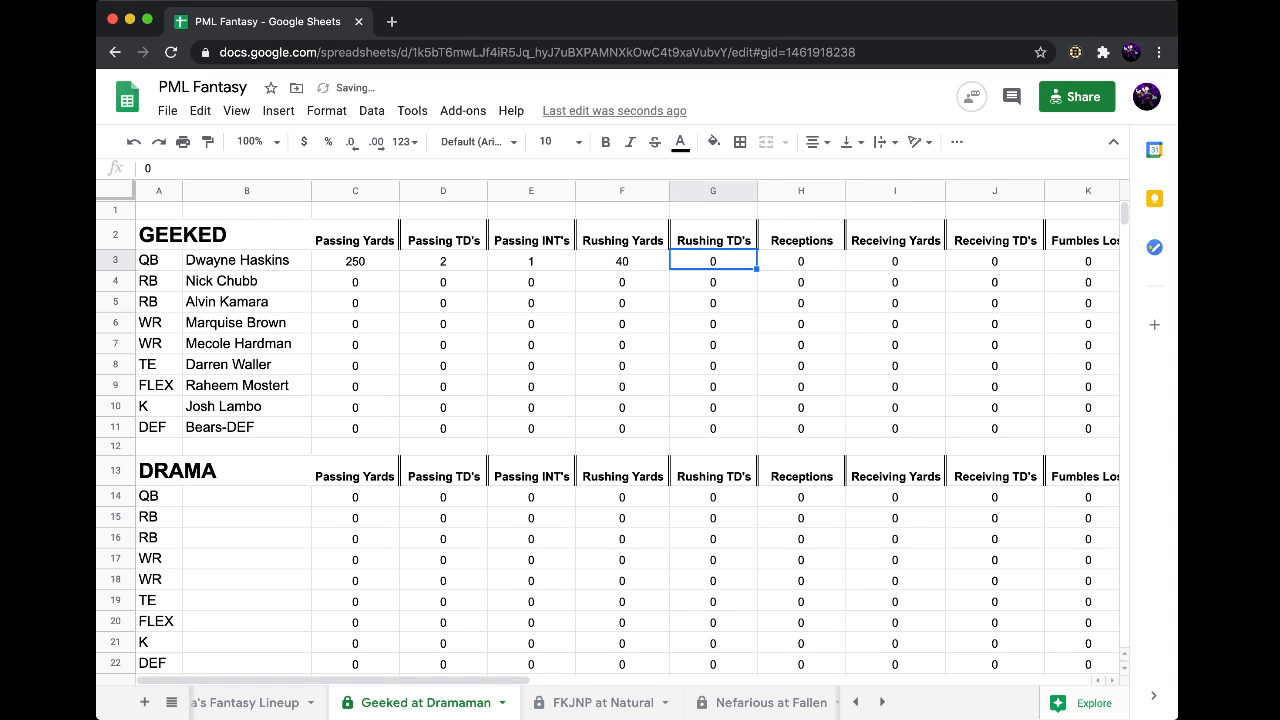
type("1")
key("Tab")
key("Tab")
key("Tab")
key("Tab")
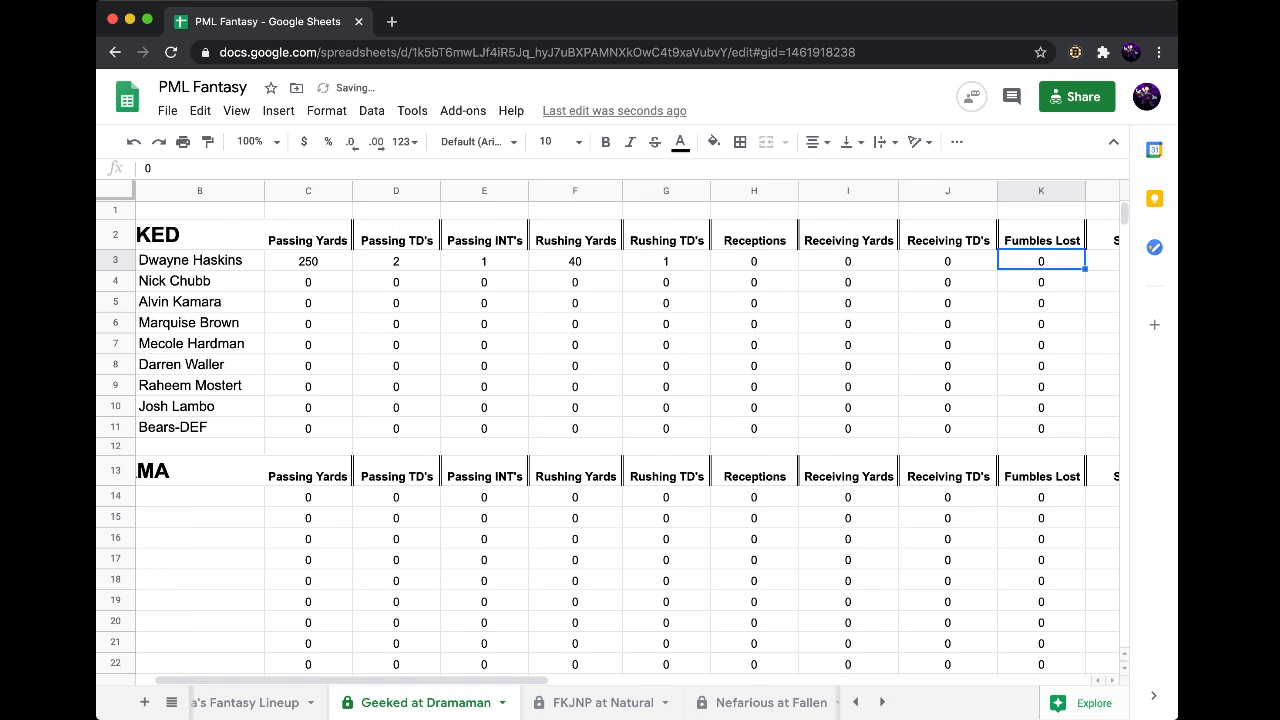
key("shift+Tab")
key("Tab")
type("1")
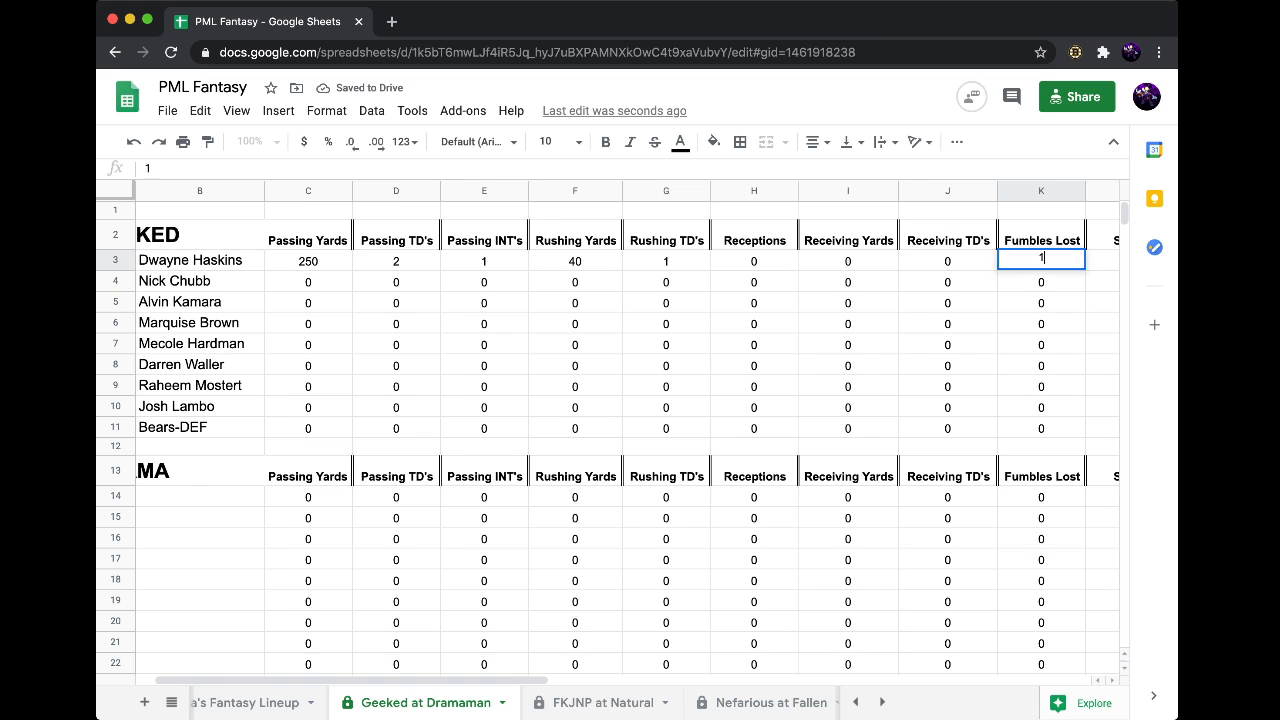
key("Tab")
- Go across the GEEKED quarterback's row to check the Total cell and its scoring formula
key("Tab")
key("Tab")
key("Tab")
key("Tab")
key("Tab")
key("Tab")
key("Tab")
key("Tab")
key("Tab")
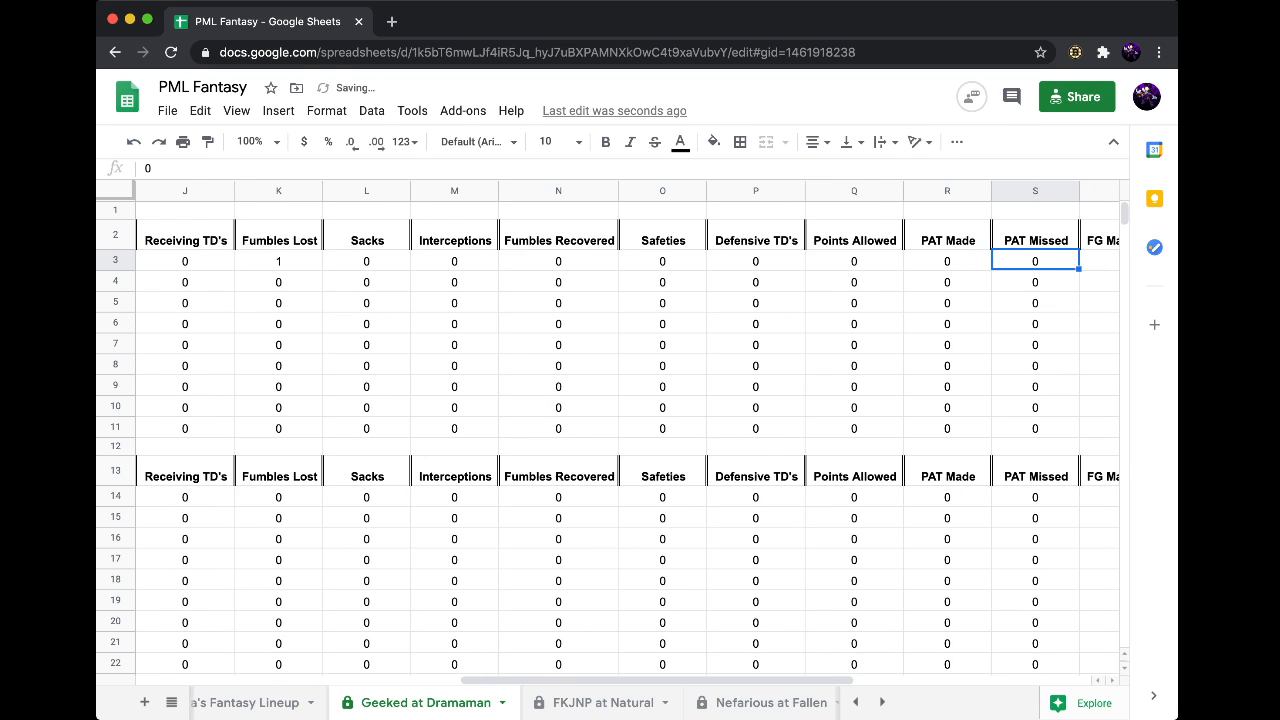
key("Tab")
key("Tab")
key("Tab")
key("shift+Tab")
key("shift+Tab")
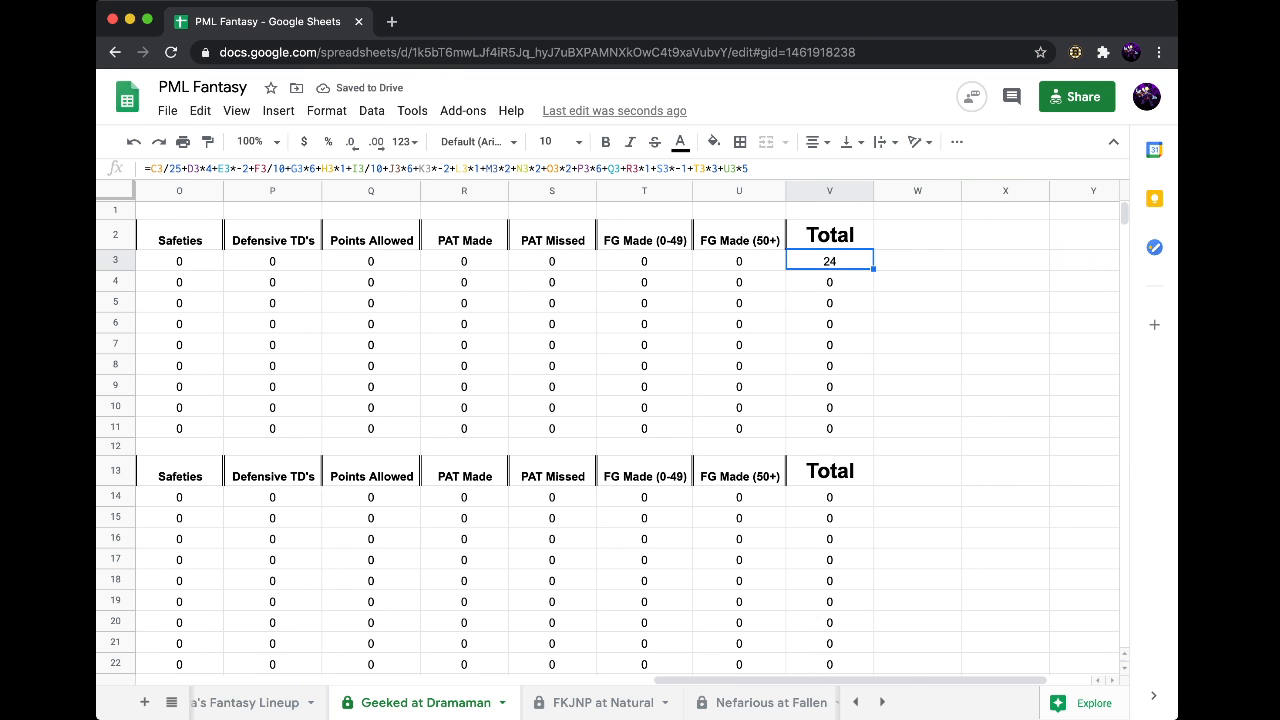
- Reset the GEEKED quarterback's passing yards, passing TDs and passing INTs to 0
scroll(620, 430, "left", 10)
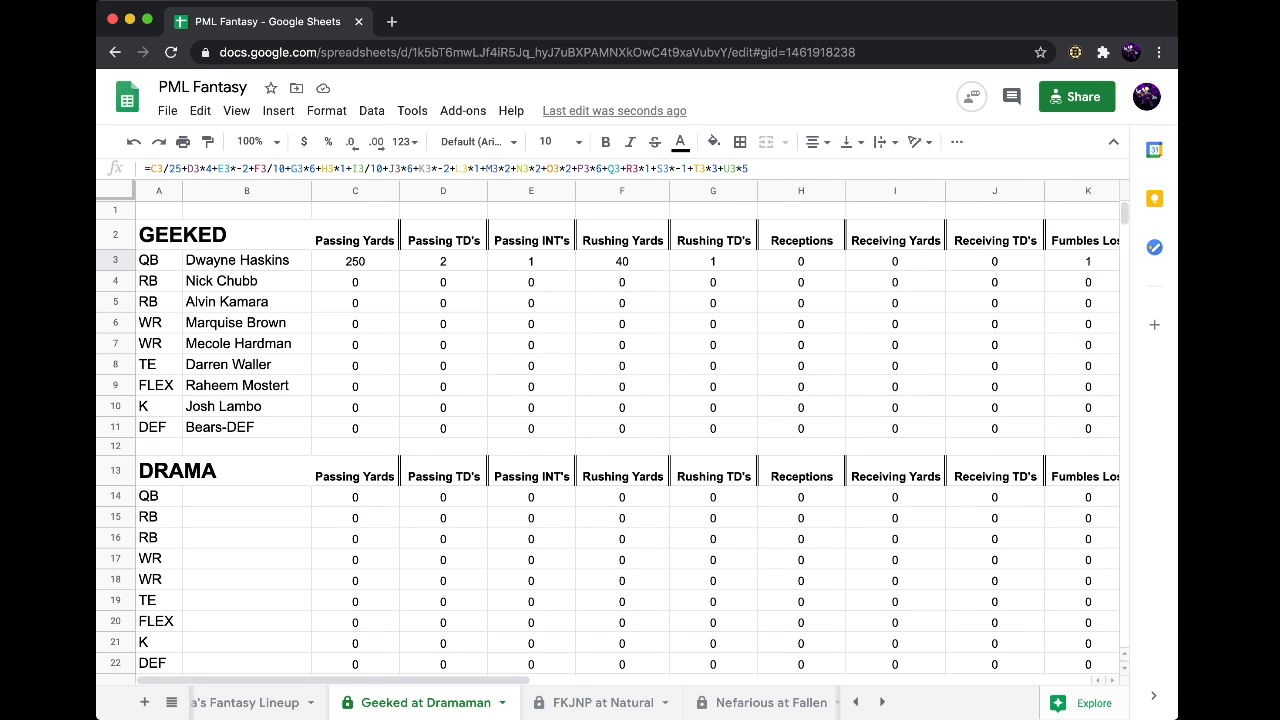
left_click(603, 703)
left_click(426, 703)
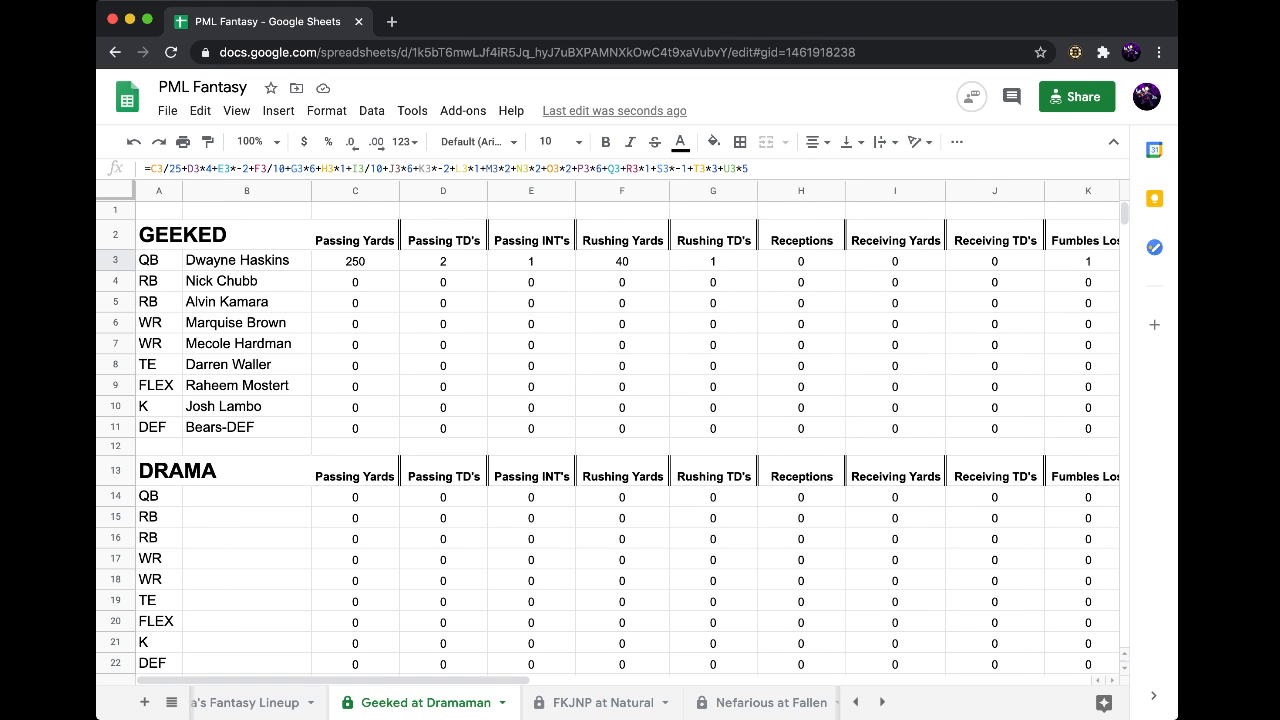
left_click(355, 261)
type("0")
key("Tab")
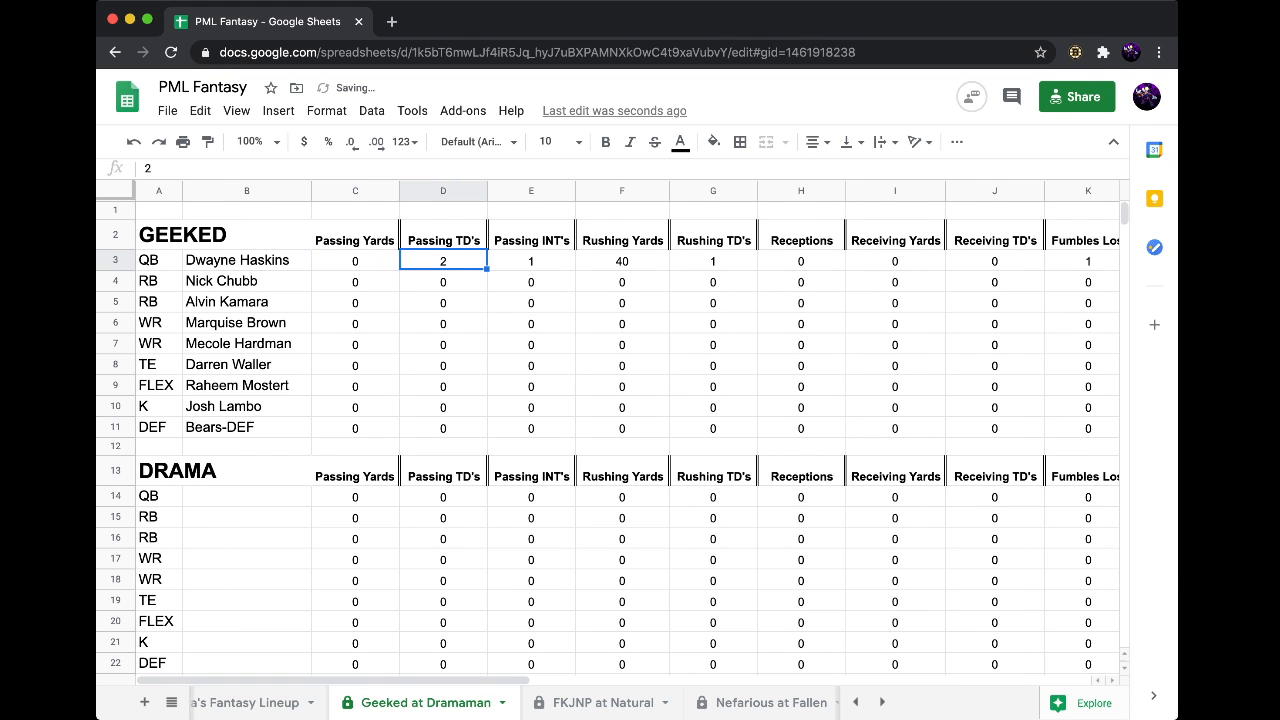
type("0")
key("Tab")
type("0")
key("Tab")
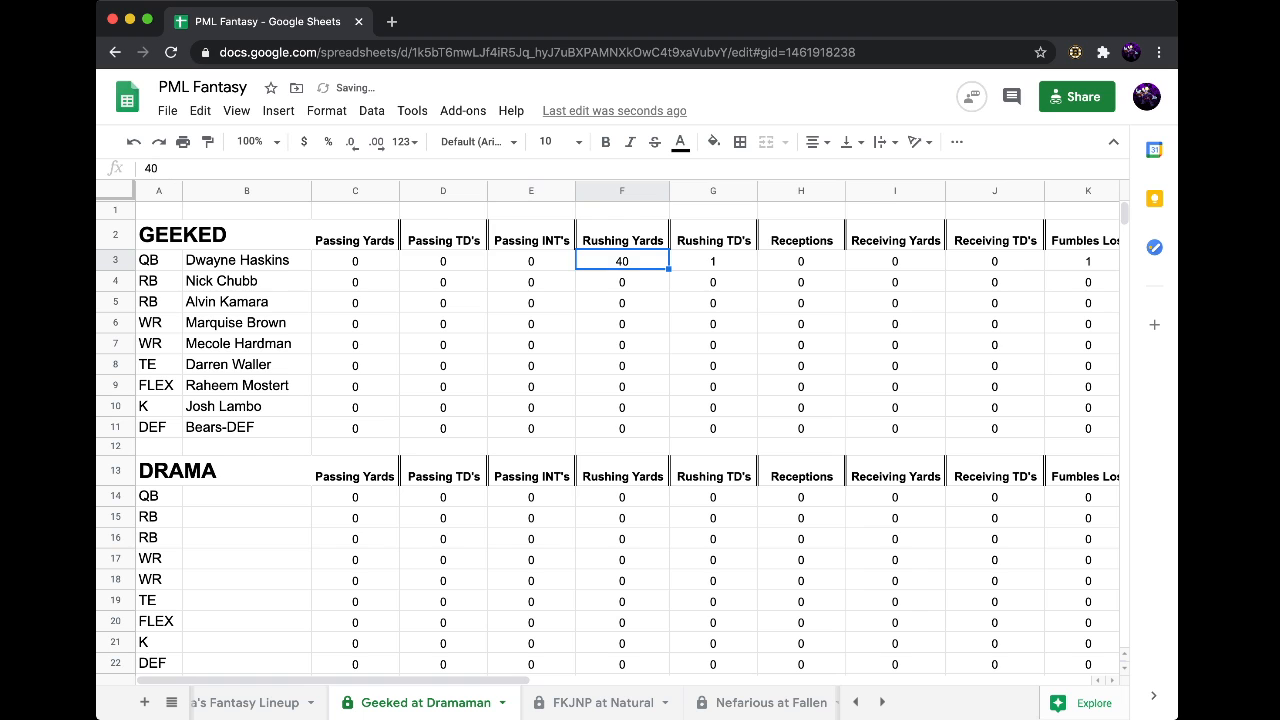
- Reset the GEEKED quarterback's rushing yards, rushing TDs and fumbles lost to 0
type("0")
key("Tab")
type("0")
key("Tab")
key("Tab")
key("Tab")
key("Tab")
key("Tab")
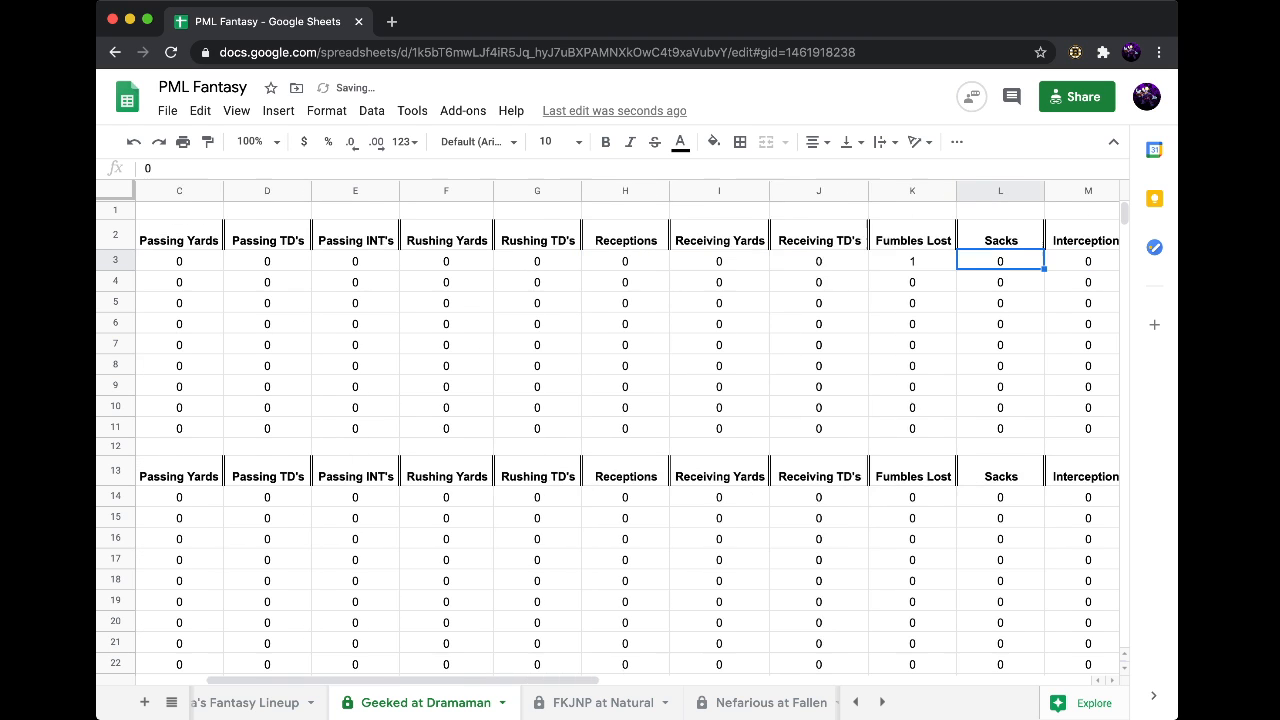
key("shift+Tab")
type("0")
key("Tab")
- Go across the rest of the GEEKED quarterback's row to check the Total after the reset
key("Tab")
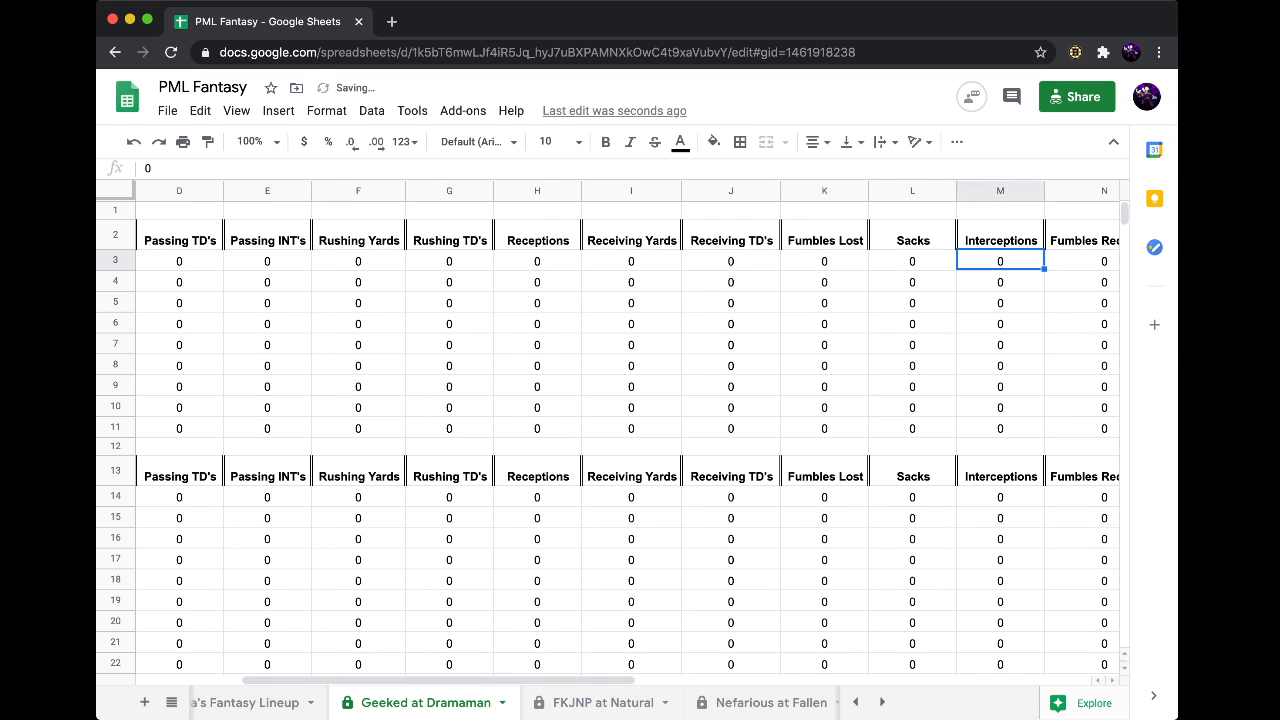
key("Tab")
key("Tab")
key("Tab")
key("Tab")
key("Tab")
key("Tab")
key("Tab")
key("Tab")
key("Tab")
key("Tab")
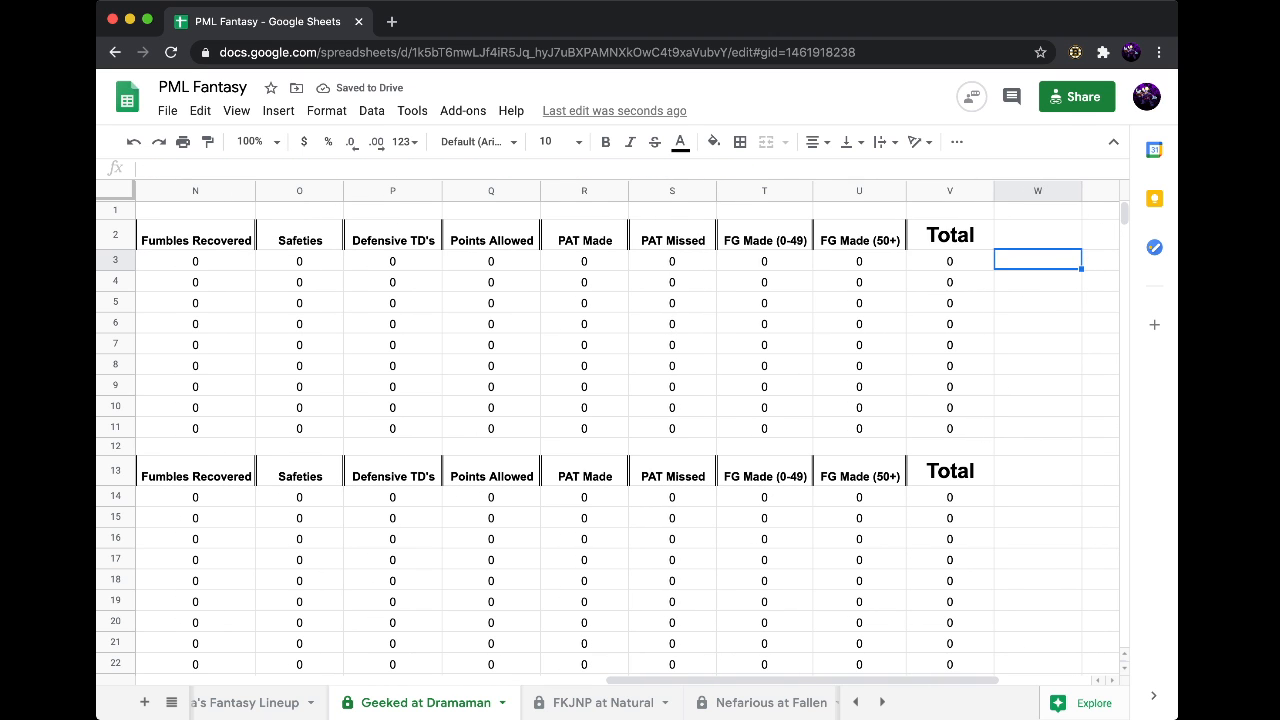
- Go back across the GEEKED quarterback's row through the stat columns to its QB label in column A
key("shift+Tab")
key("shift+Tab")
key("shift+Tab")
key("shift+Tab")
key("shift+Tab")
key("shift+Tab")
key("shift+Tab")
key("shift+Tab")
key("shift+Tab")
key("shift+Tab")
key("shift+Tab")
key("shift+Tab")
key("shift+Tab")
key("shift+Tab")
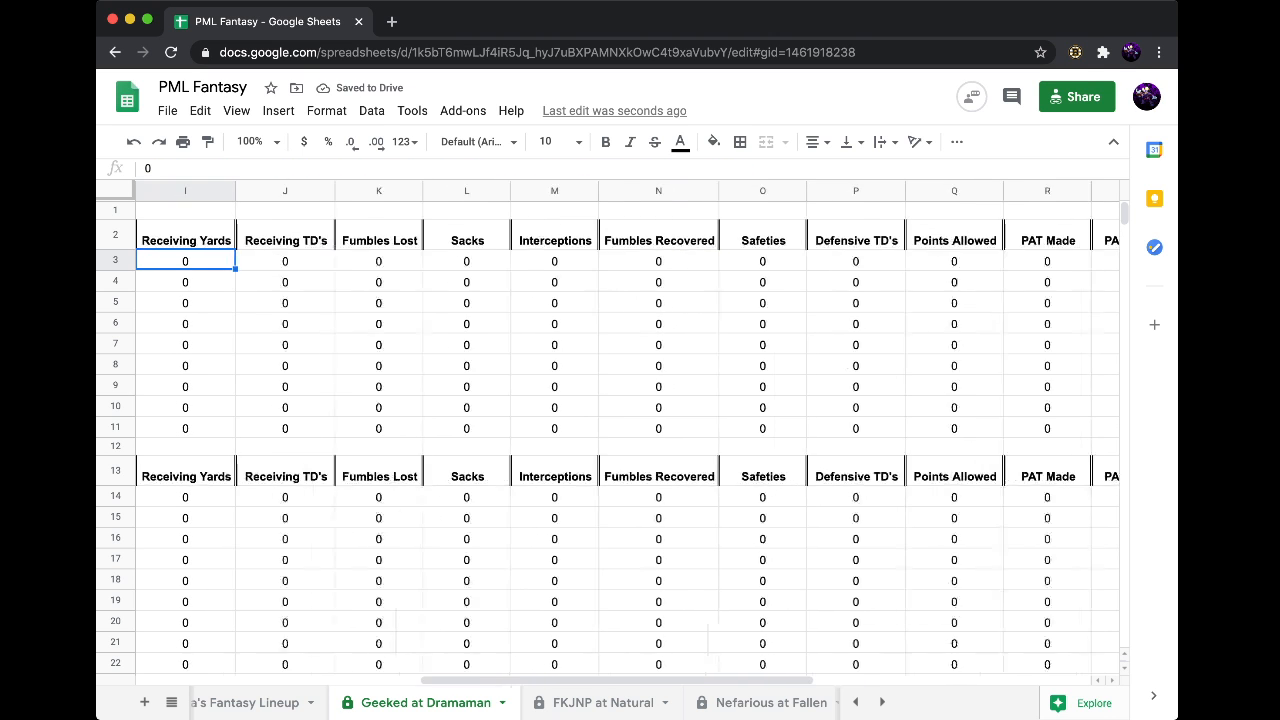
key("shift+Tab")
key("shift+Tab")
key("shift+Tab")
key("shift+Tab")
key("shift+Tab")
key("shift+Tab")
key("shift+Tab")
key("shift+Tab")
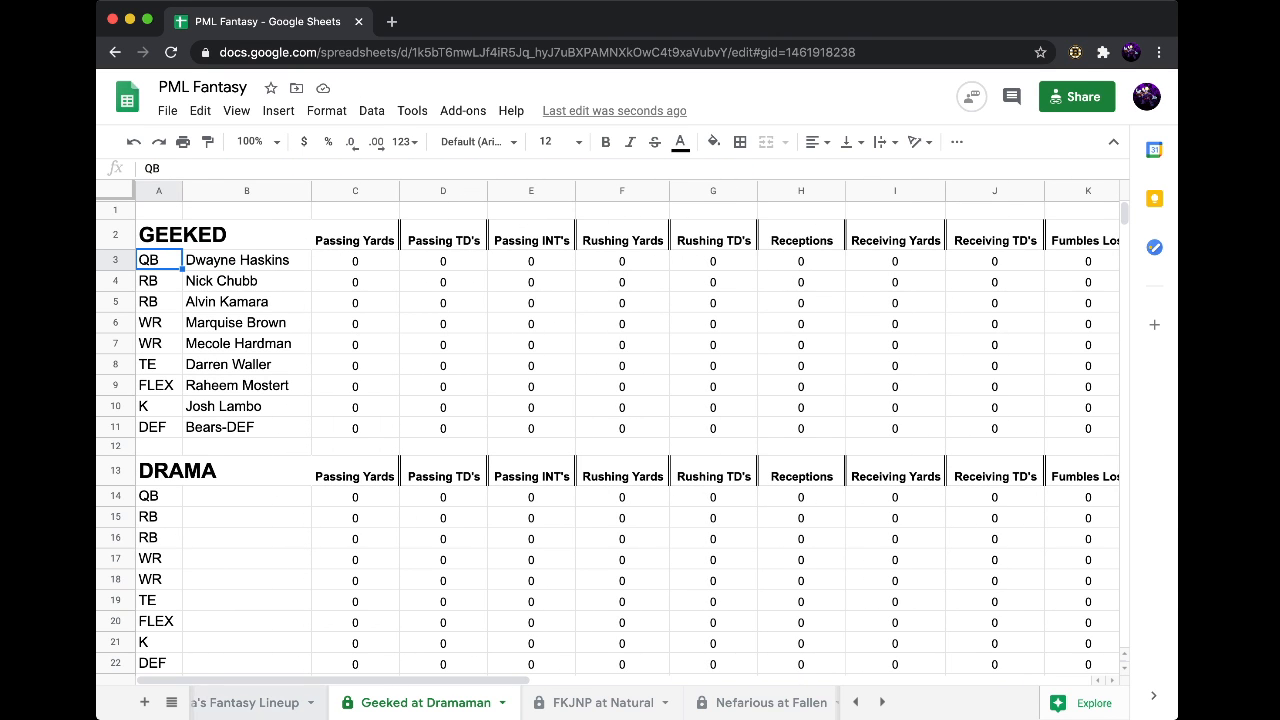
- Open the FKNJP Fantasy Lineup sheet and highlight the positions and player names beside the stat columns, G3:H18
scroll(260, 703, "left", 8)
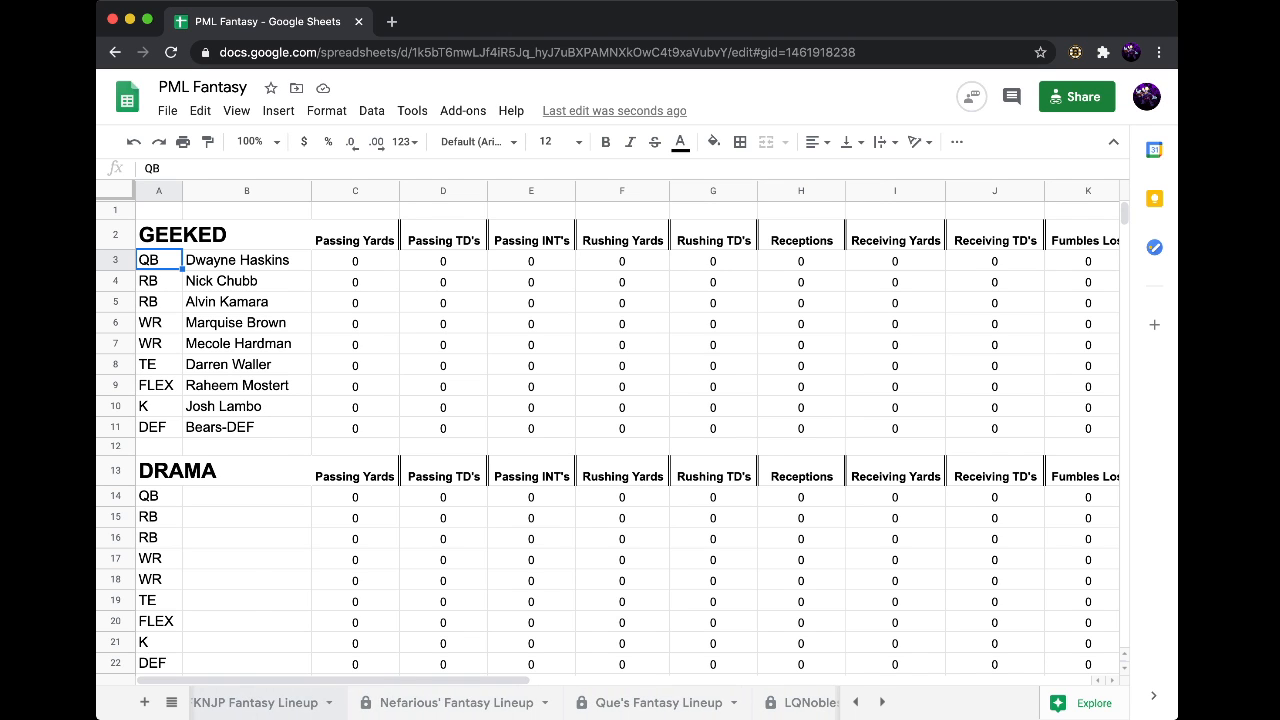
left_click(255, 702)
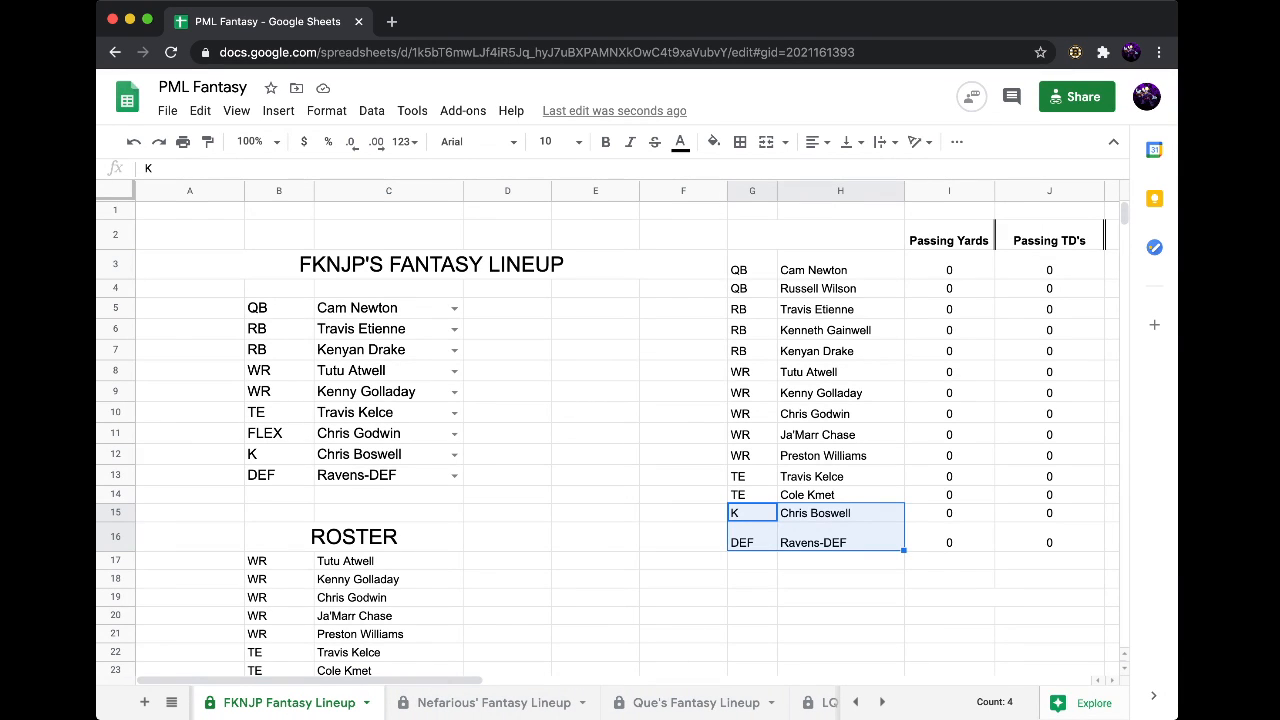
left_click_drag(840, 267, 840, 541)
left_click_drag(752, 267, 840, 578)
scroll(840, 578, "right", 8)
scroll(620, 420, "left", 8)
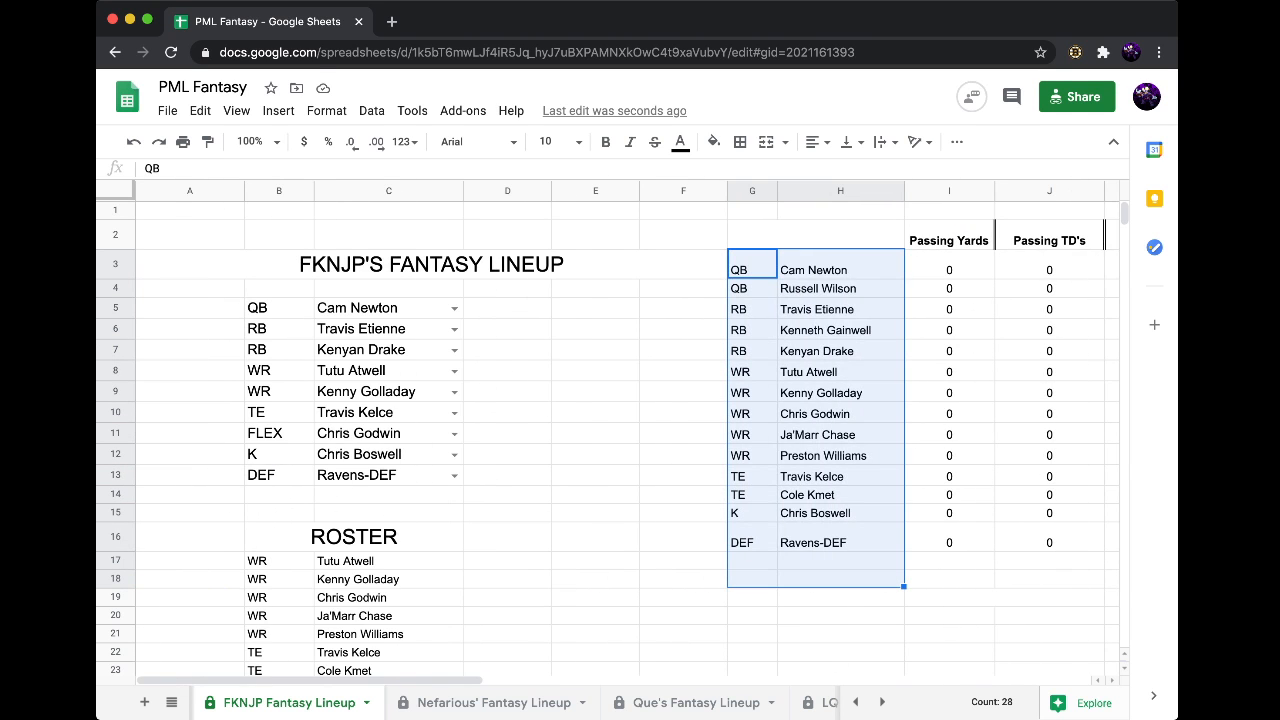
- Go through FKNJP's stat columns from Passing Yards onward and select the Total cells AB3:AB16 to view the scoring formula
scroll(620, 420, "right", 5)
left_click(445, 309)
left_click(445, 265)
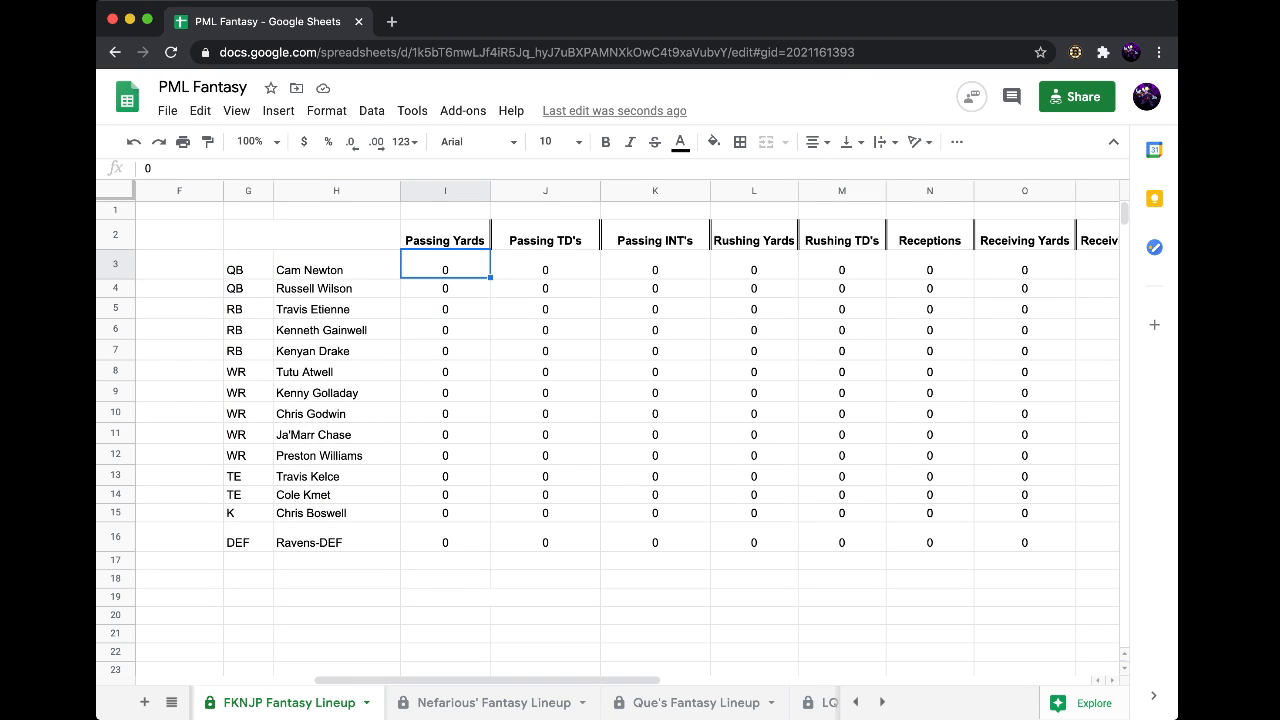
scroll(628, 432, "right", 4)
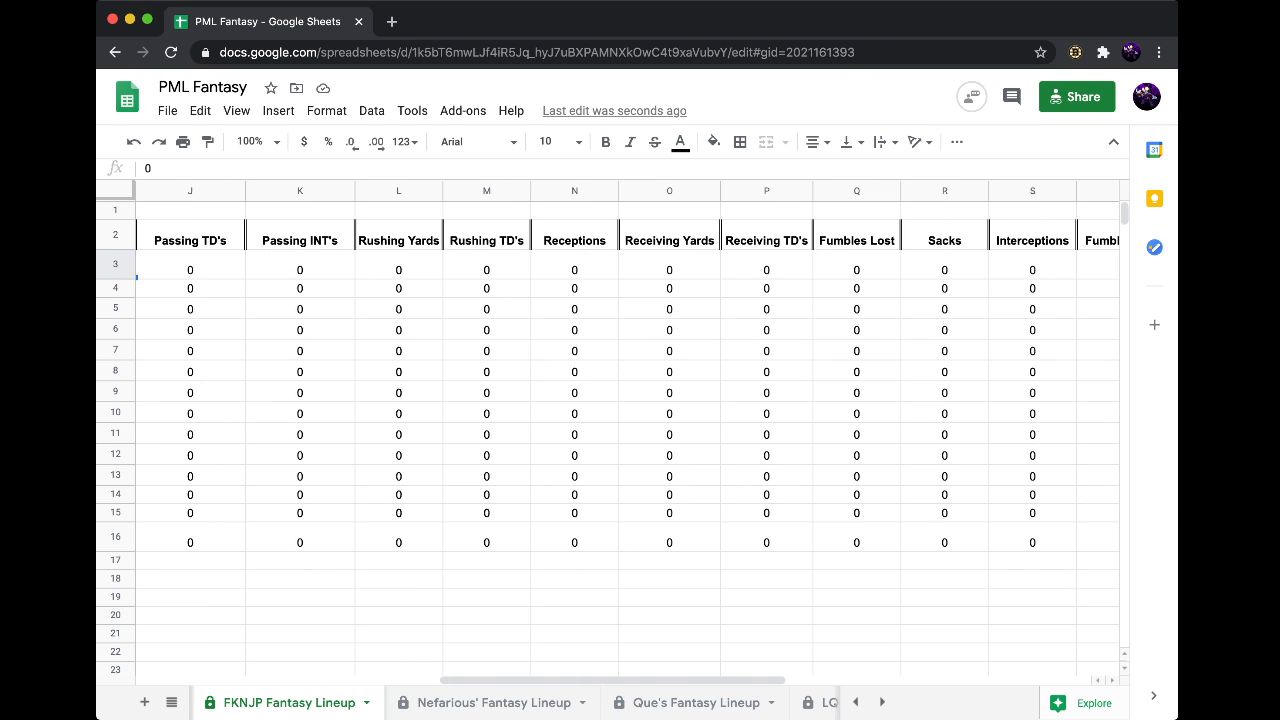
scroll(628, 420, "right", 10)
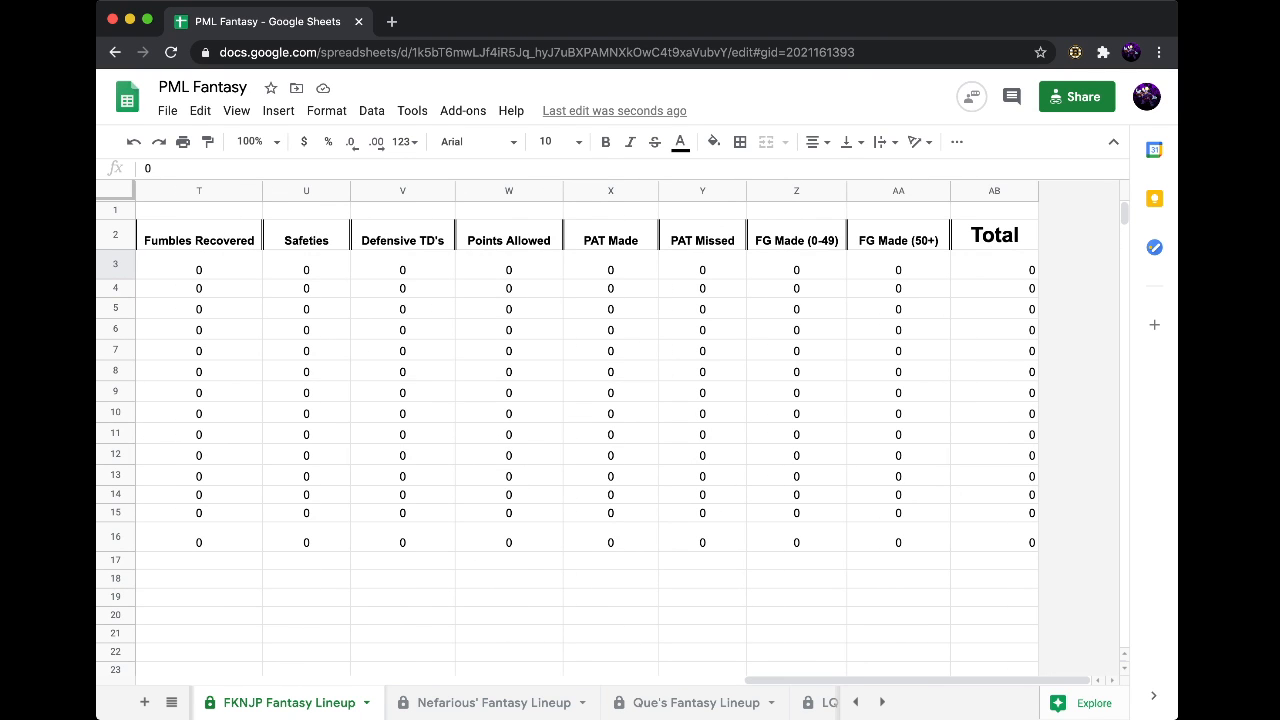
left_click_drag(994, 268, 994, 540)
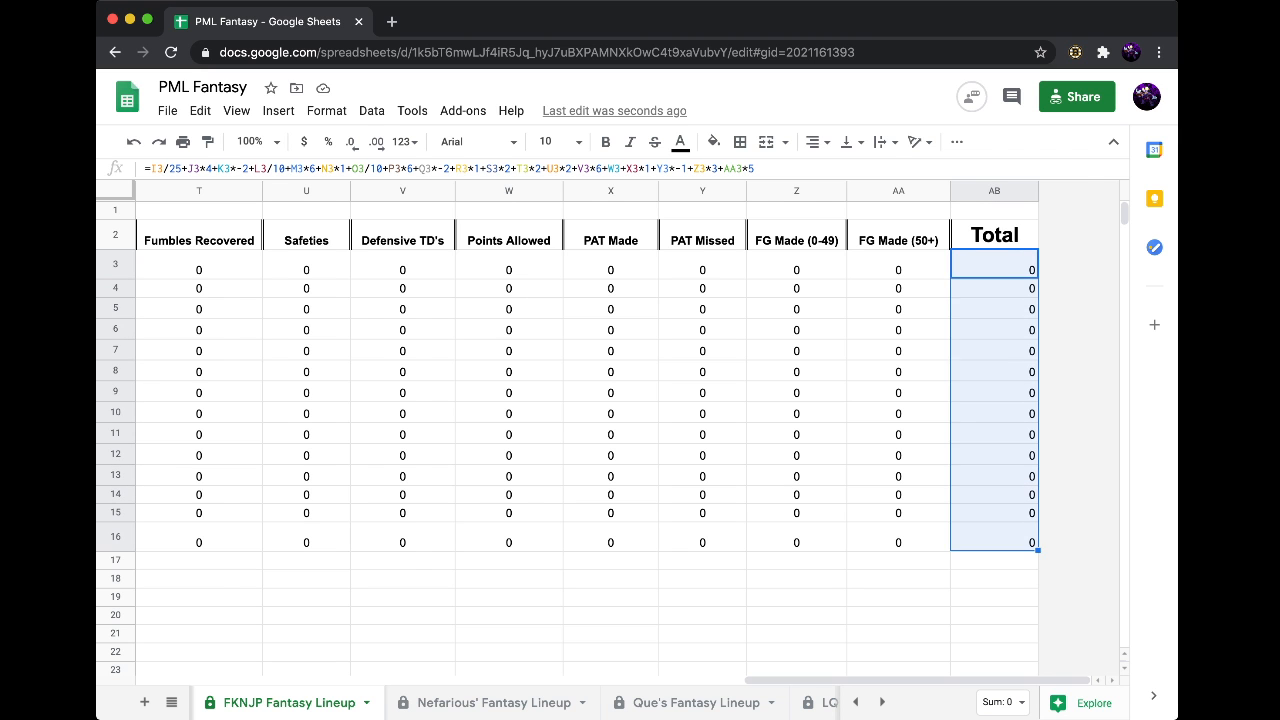
- Review FKNJP's lineup and roster against each player's stat columns up to the Total column
scroll(994, 540, "left", 15)
scroll(628, 420, "right", 15)
scroll(628, 420, "left", 15)
scroll(628, 420, "right", 15)
scroll(628, 420, "left", 15)
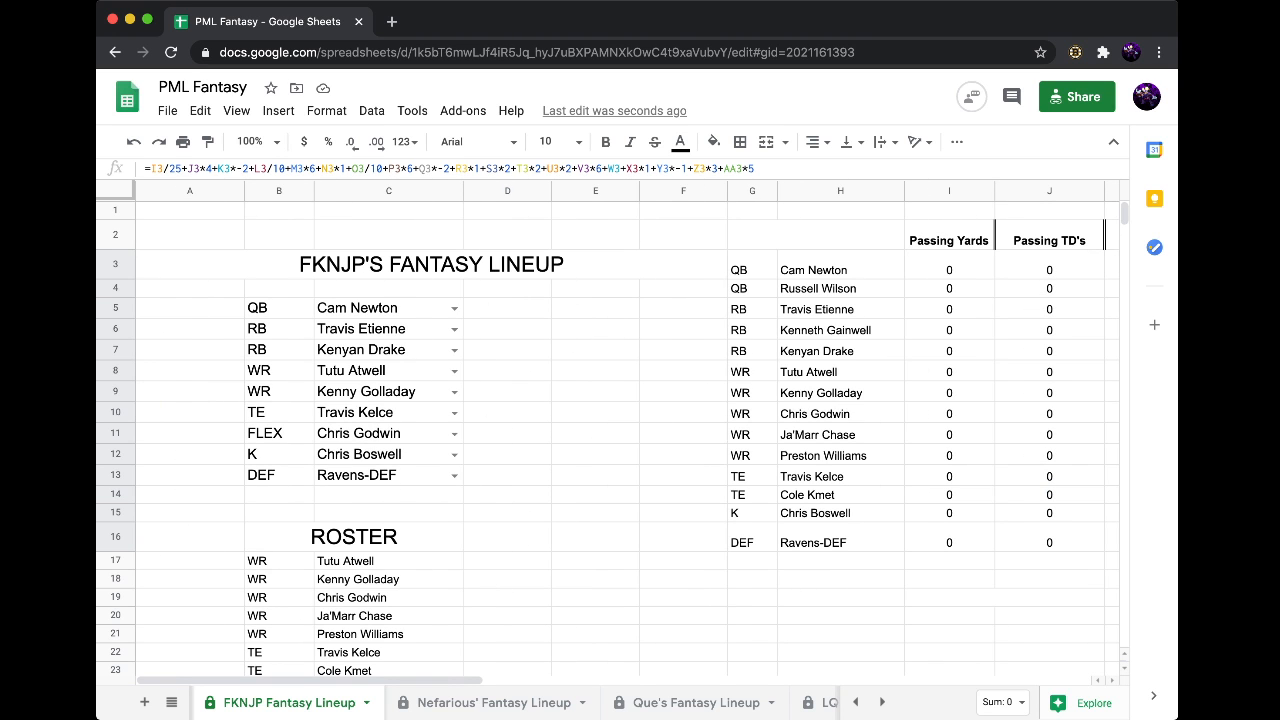
scroll(628, 420, "right", 15)
scroll(628, 420, "left", 15)
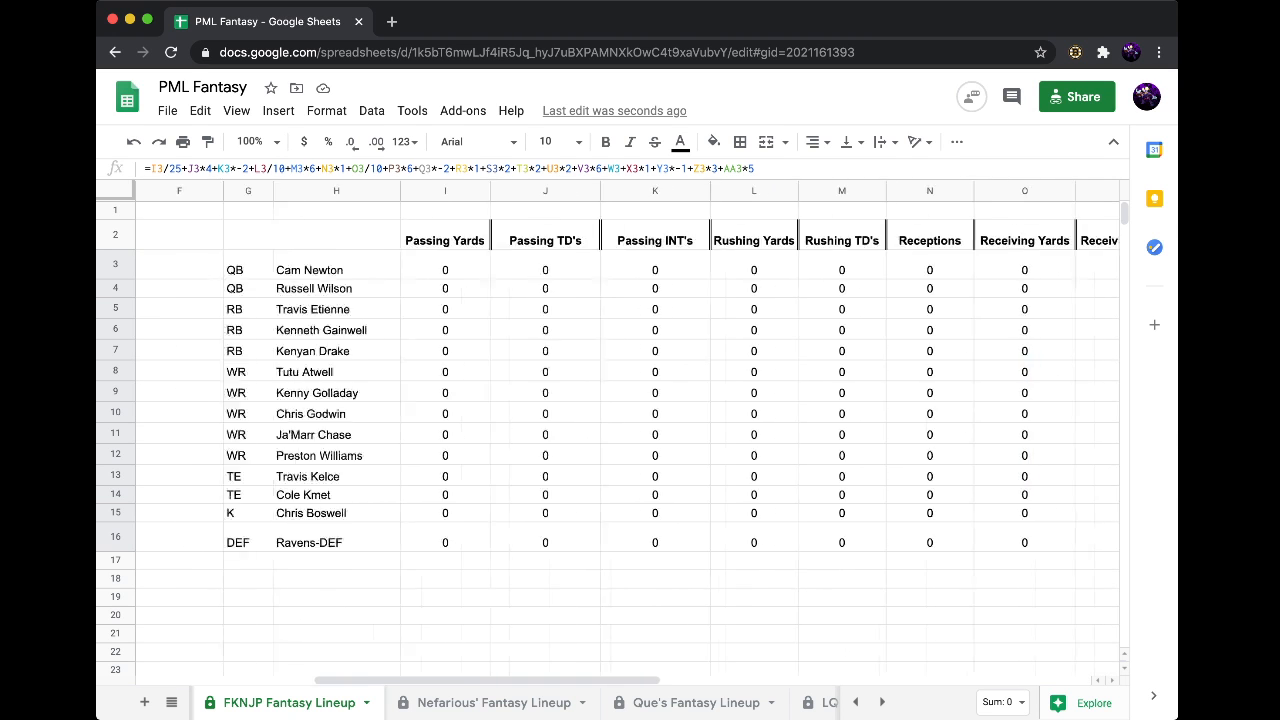
scroll(628, 420, "right", 15)
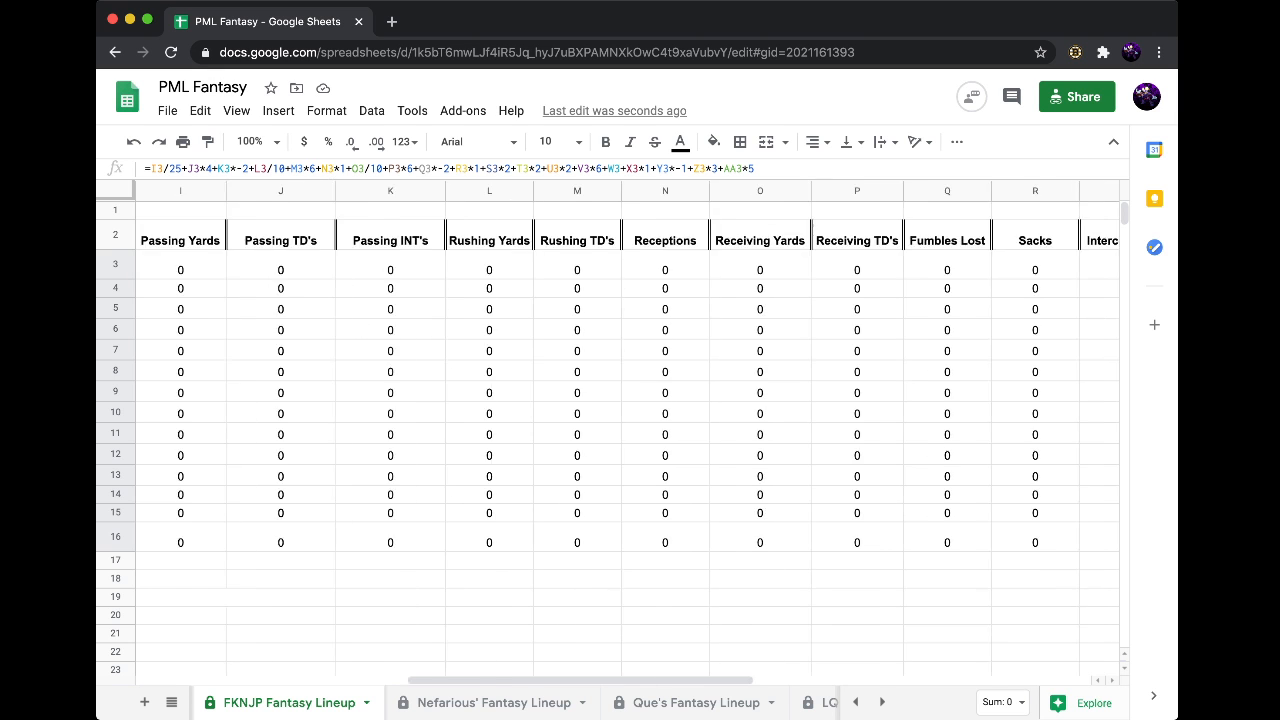
scroll(628, 420, "left", 8)
scroll(628, 420, "left", 8)
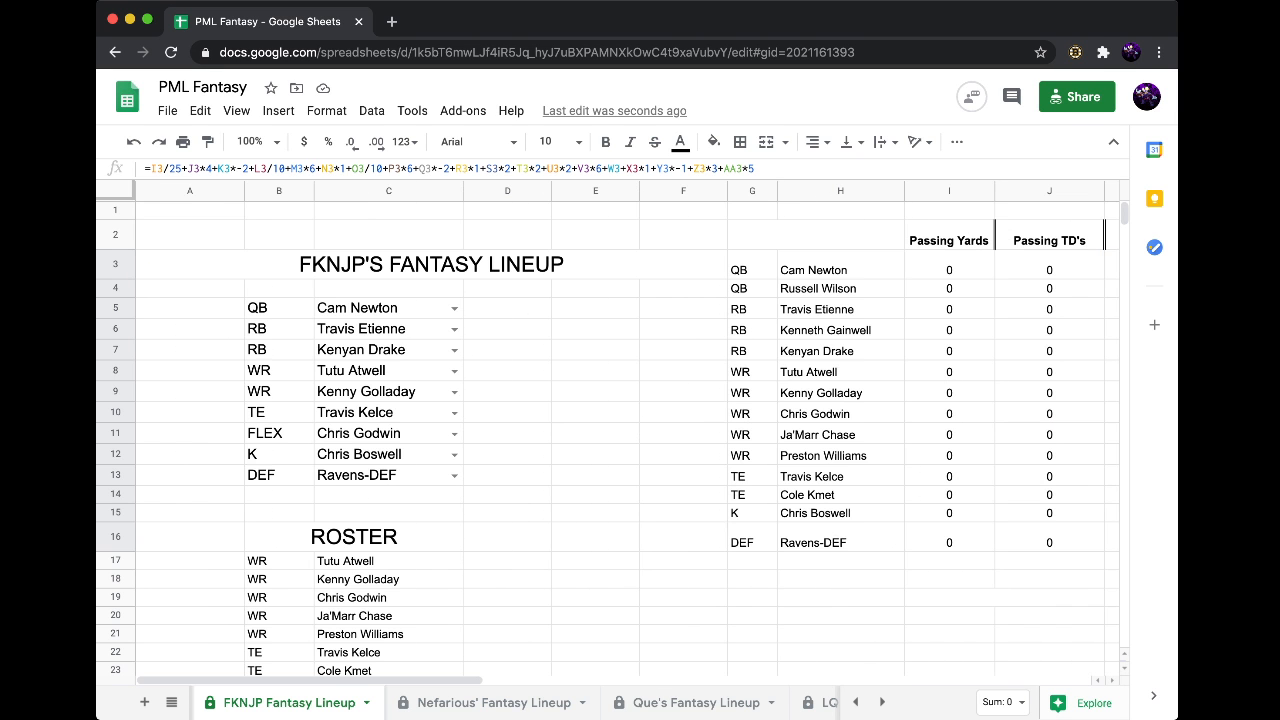
scroll(628, 420, "down", 1)
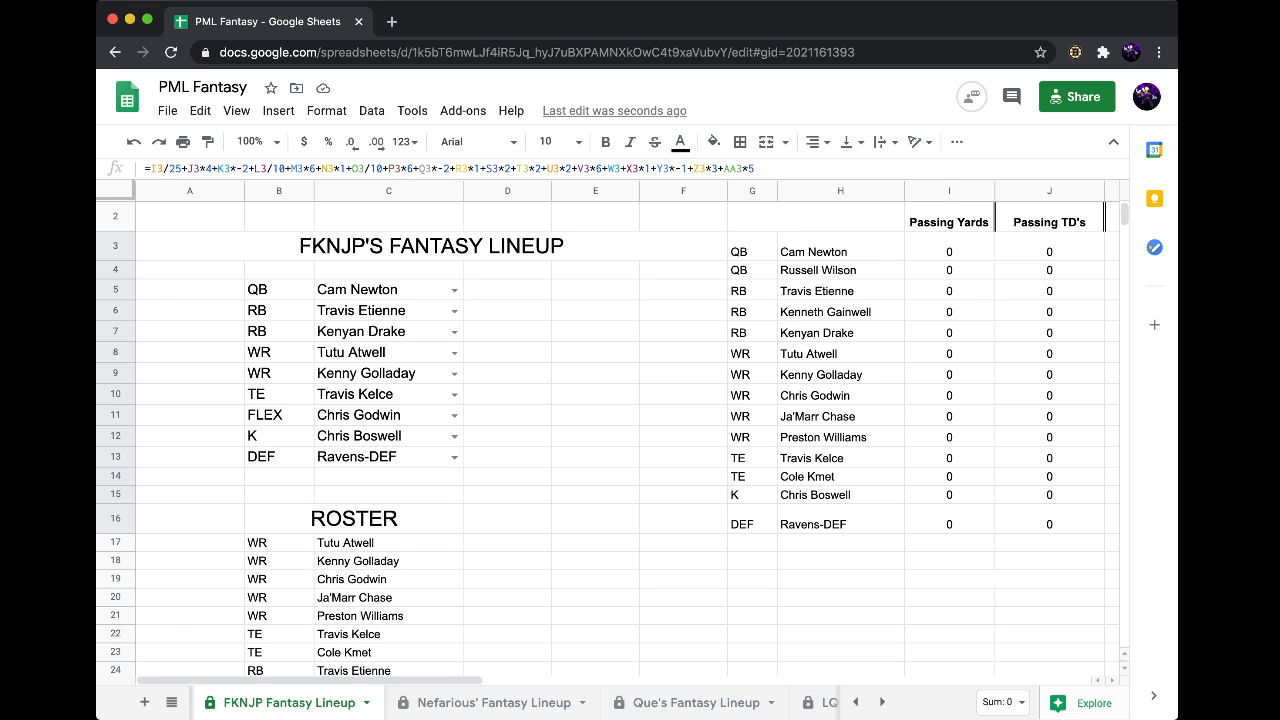
- Look through the workbook's sheet list, from the team lineup sheets to the matchup sheets
scroll(620, 420, "right", 10)
scroll(620, 420, "left", 10)
scroll(630, 703, "right", 15)
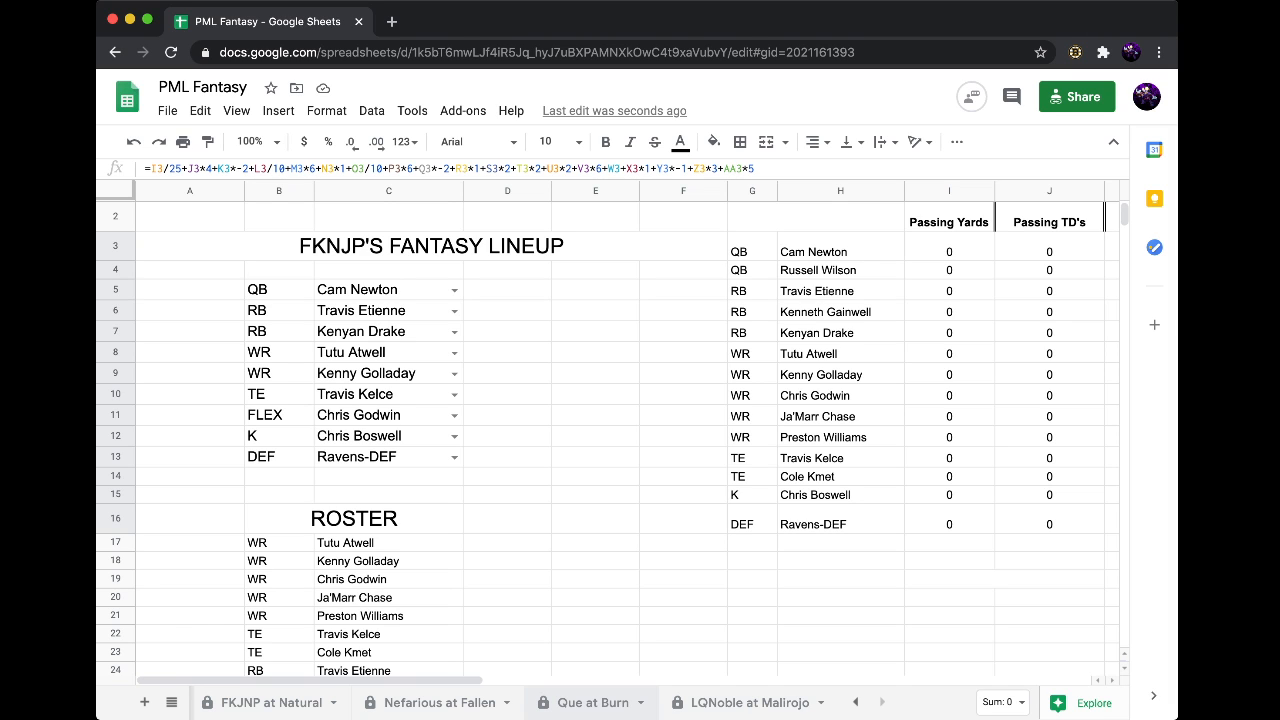
scroll(590, 703, "right", 5)
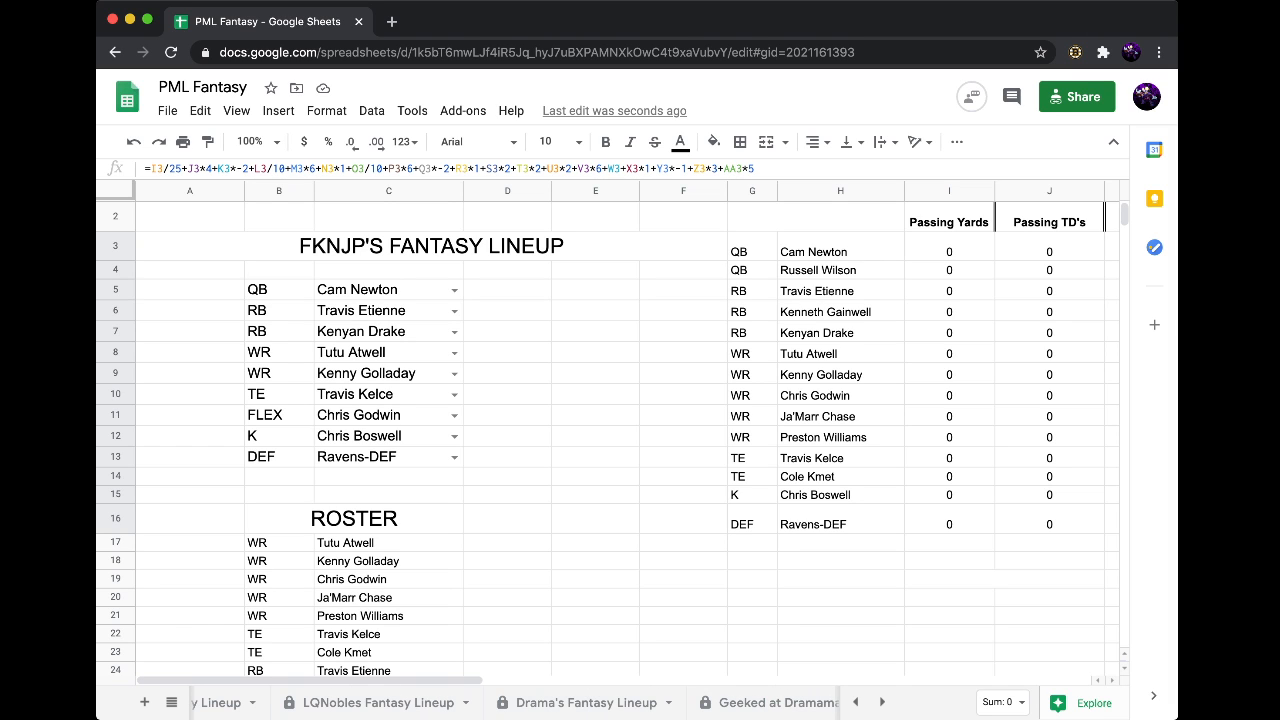
scroll(497, 703, "right", 6)
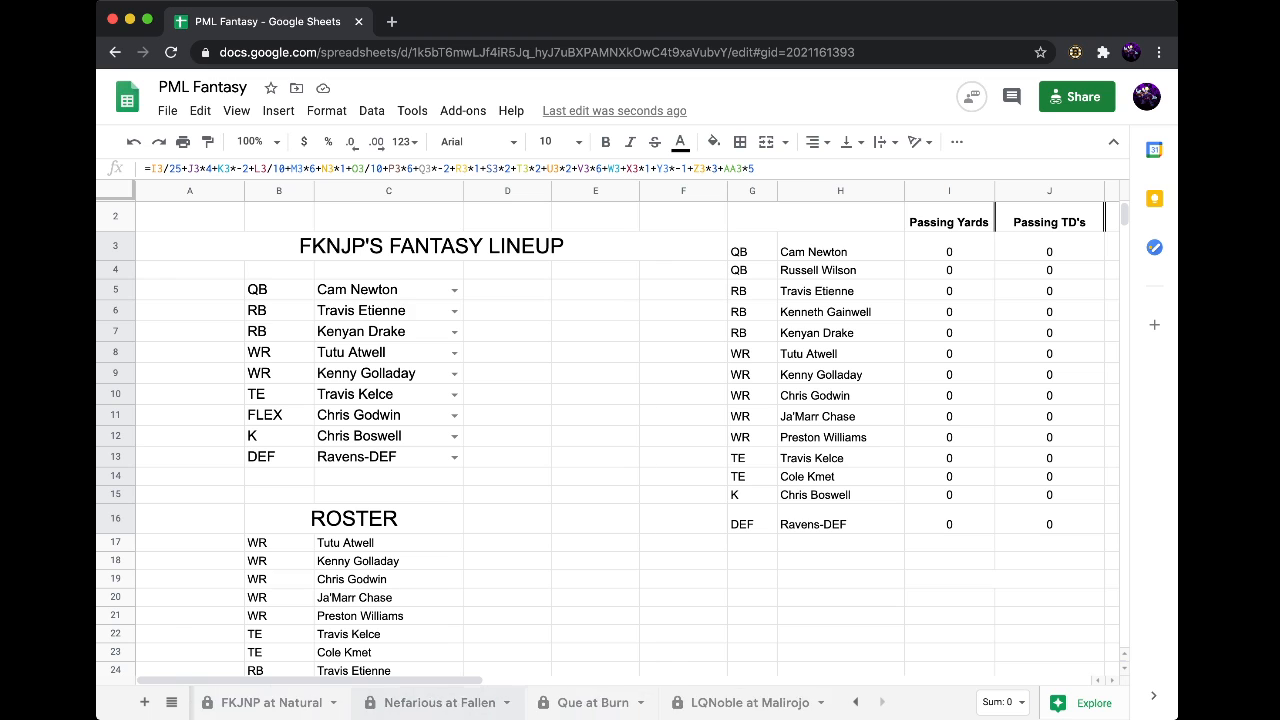
scroll(497, 703, "left", 10)
scroll(497, 703, "right", 6)
scroll(500, 703, "right", 4)
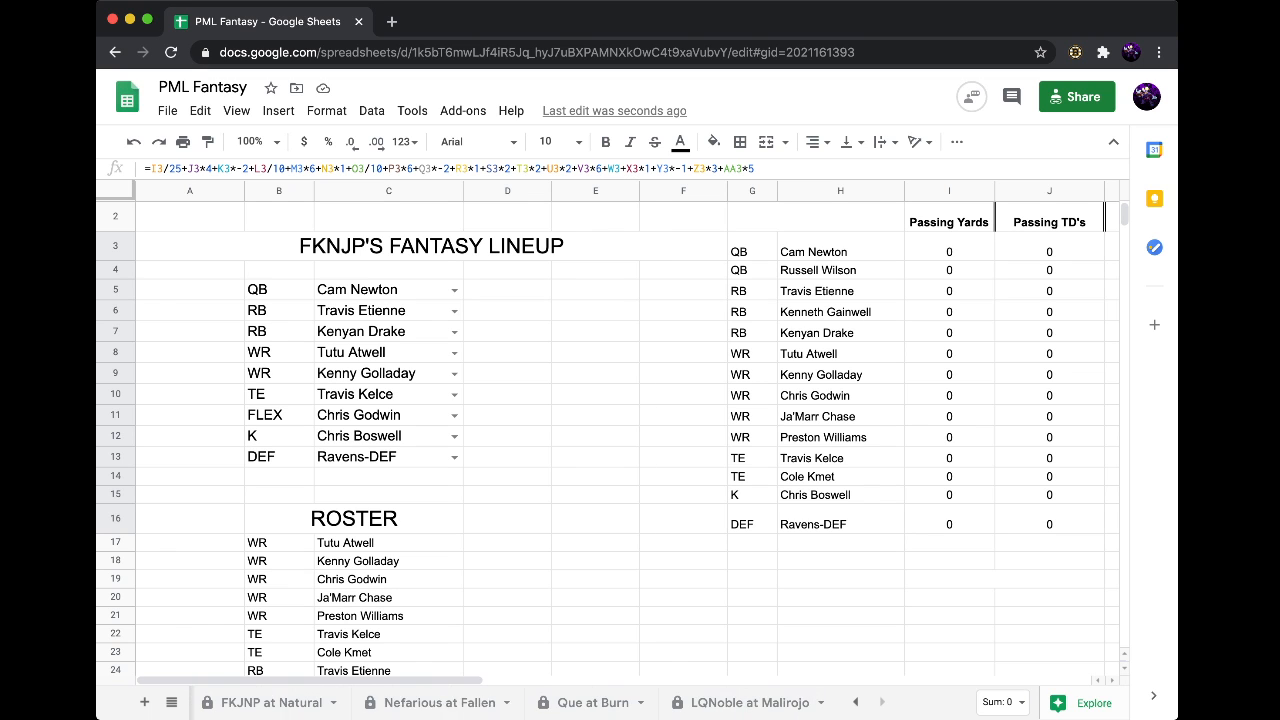
scroll(500, 703, "left", 10)
scroll(500, 703, "left", 1)
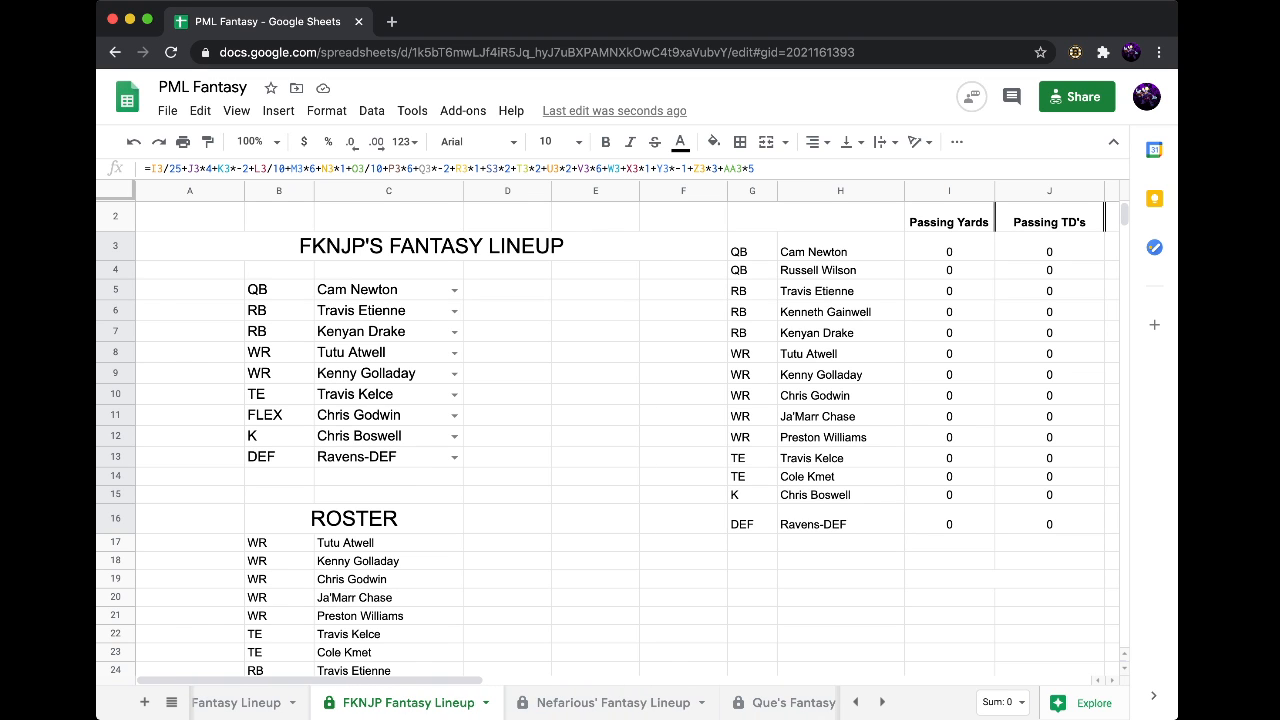
scroll(500, 703, "left", 1)
scroll(500, 703, "right", 5)
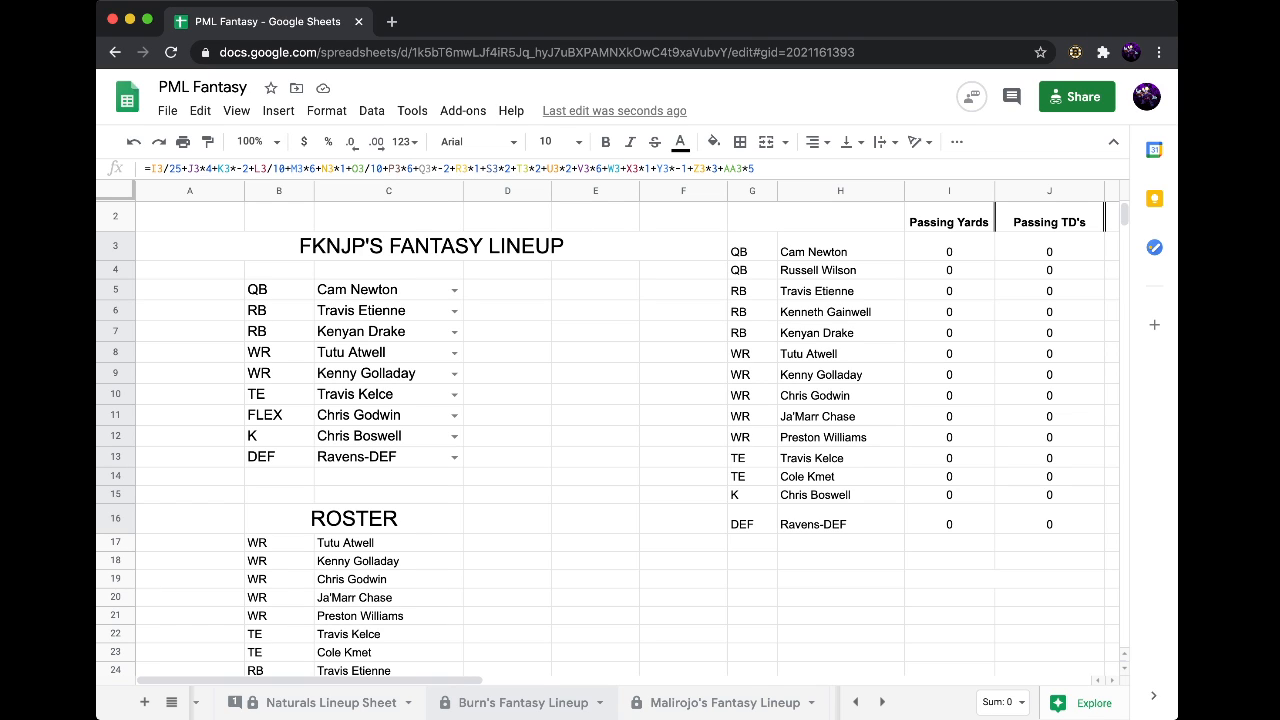
- Open the PML Taken Player List sheet to view the taken players by position
scroll(500, 702, "left", 9)
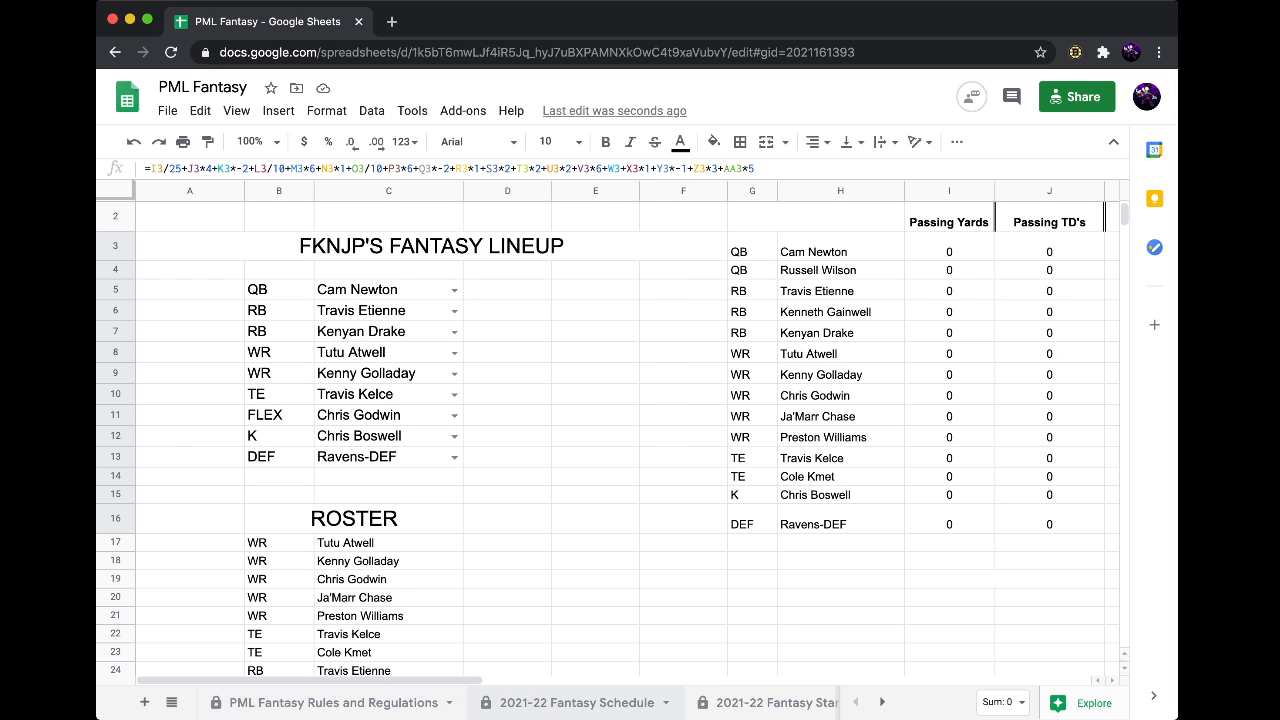
scroll(580, 702, "right", 3)
left_click(722, 702)
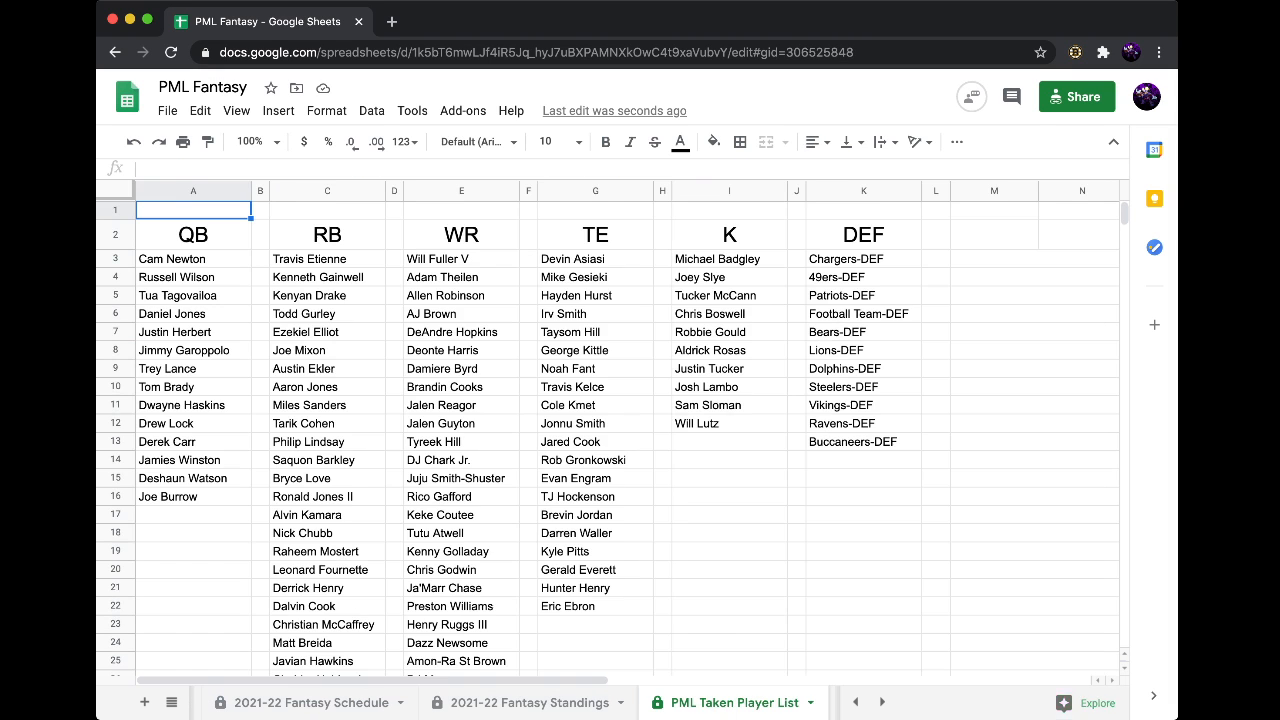
- Open the Naturals Lineup Sheet and select the empty cell E18 to clear the column selection
scroll(540, 702, "right", 3)
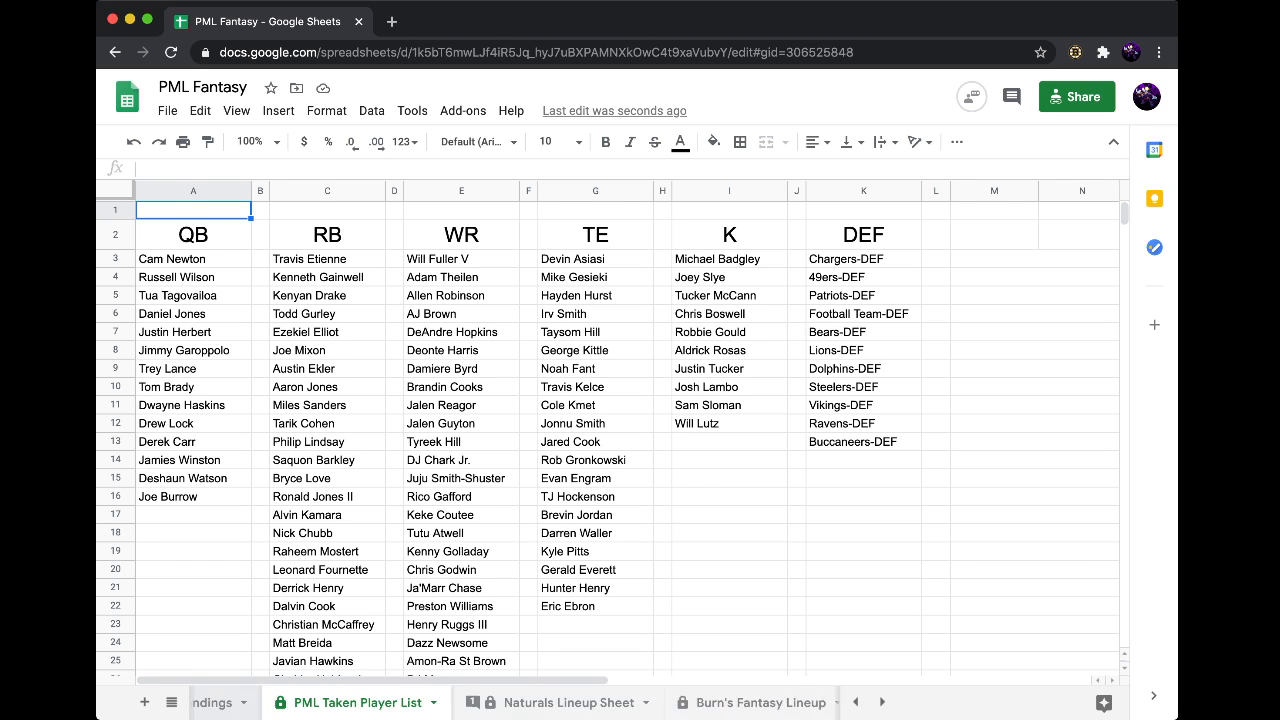
scroll(500, 702, "right", 3)
scroll(470, 703, "right", 5)
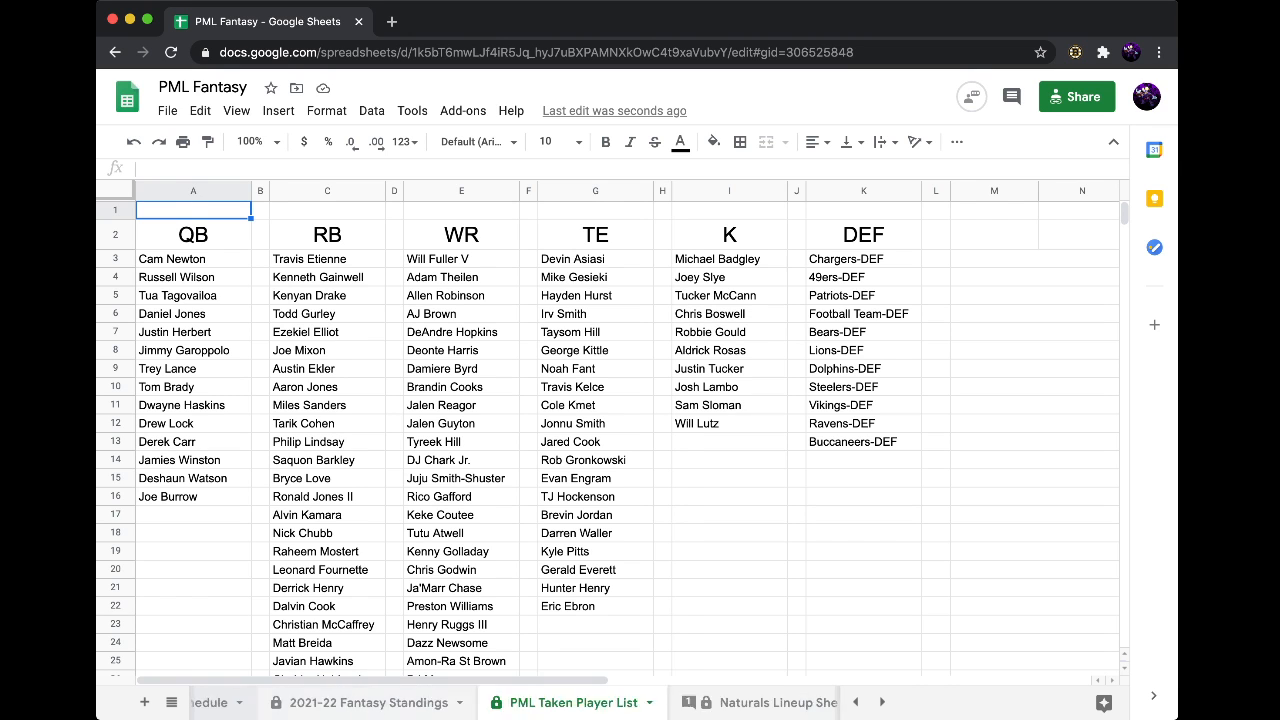
left_click(580, 703)
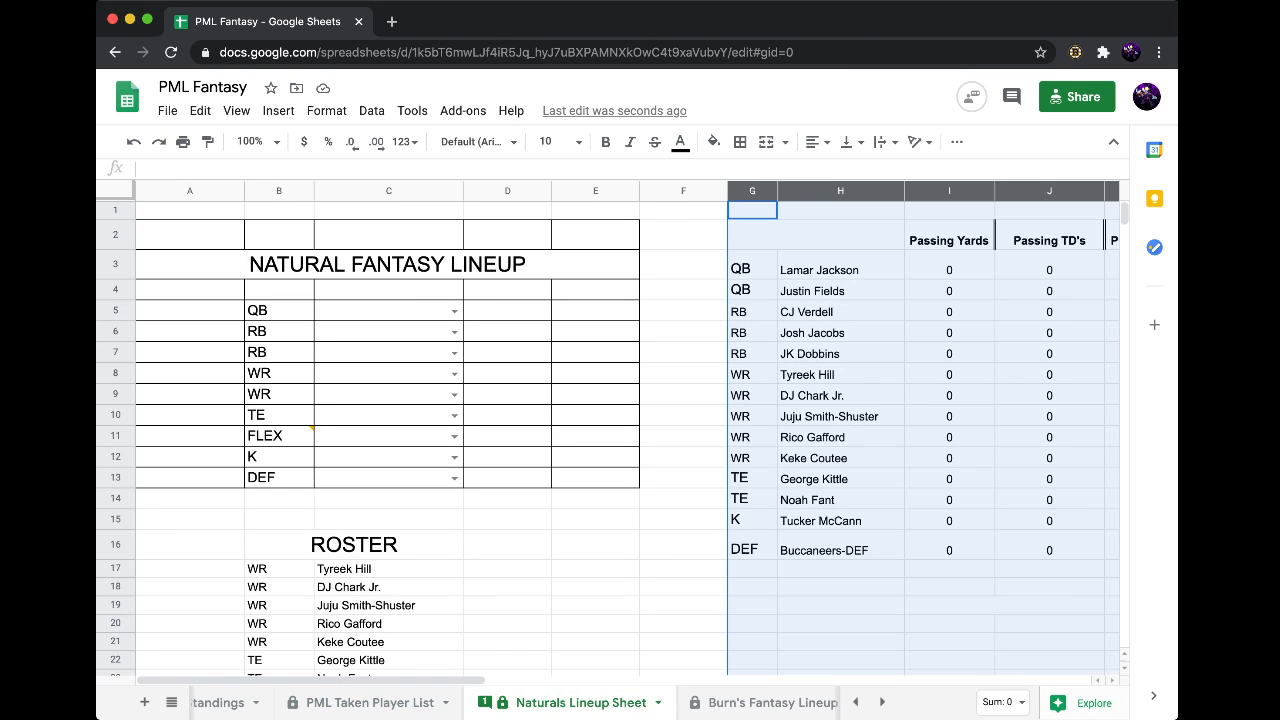
left_click(595, 587)
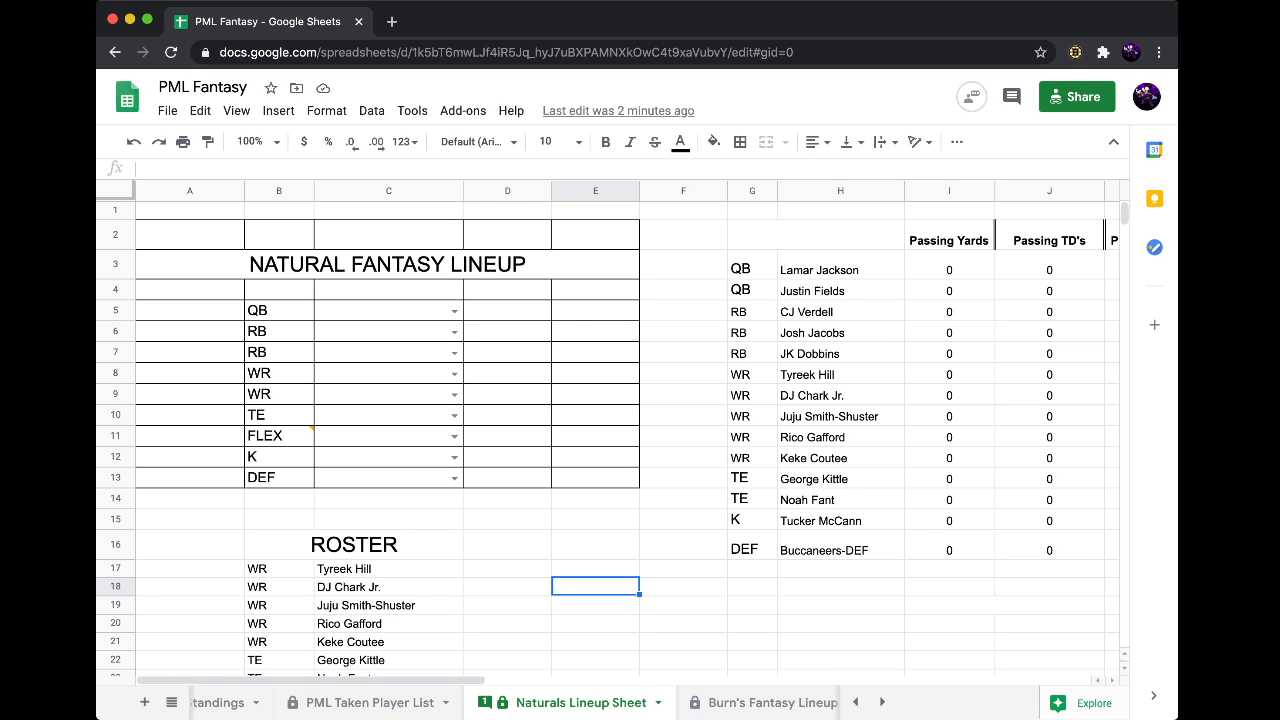
- Examine the Naturals players' stat columns from Passing Yards through Total alongside the lineup table
scroll(620, 430, "right", 5)
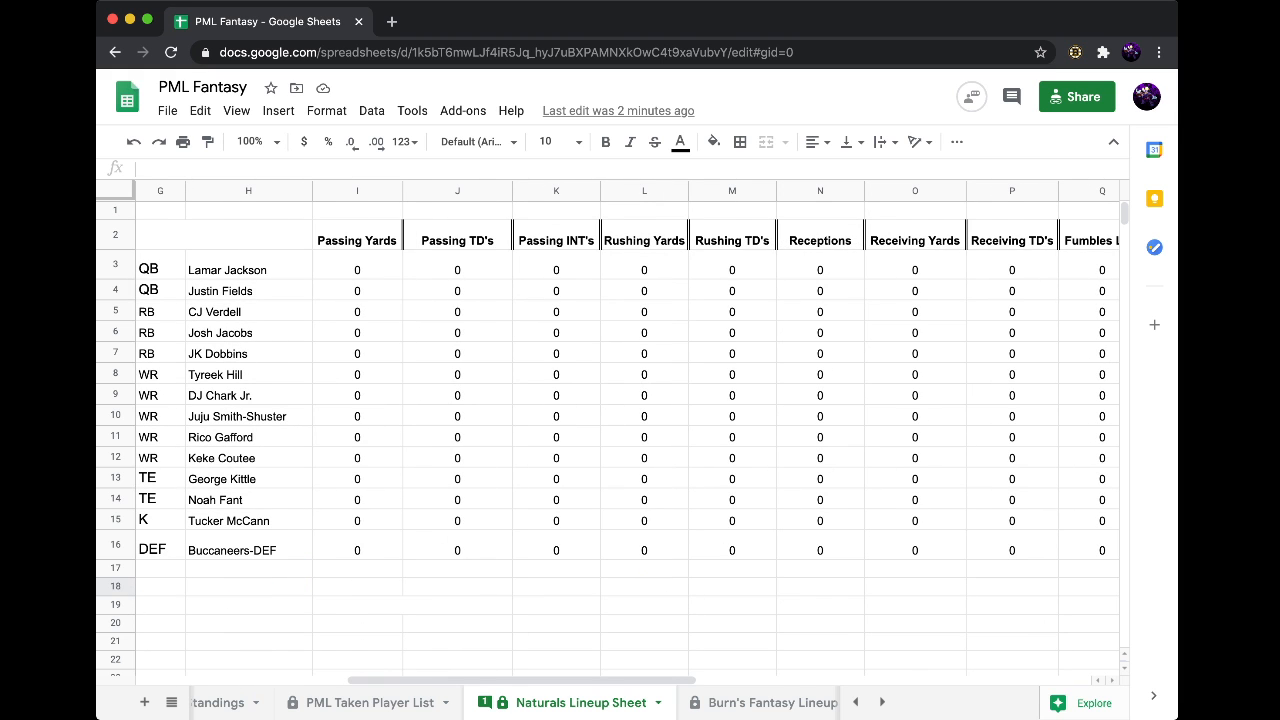
scroll(620, 430, "left", 5)
scroll(620, 430, "right", 10)
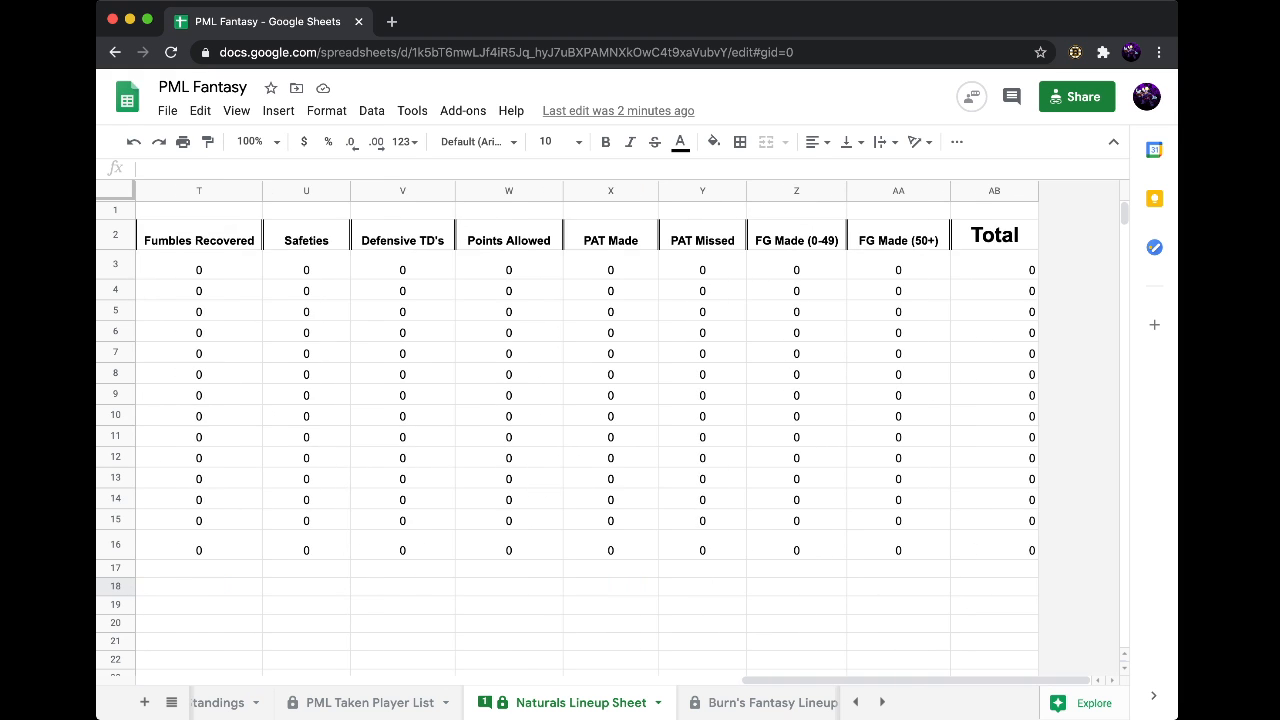
scroll(620, 430, "left", 10)
scroll(620, 430, "right", 8)
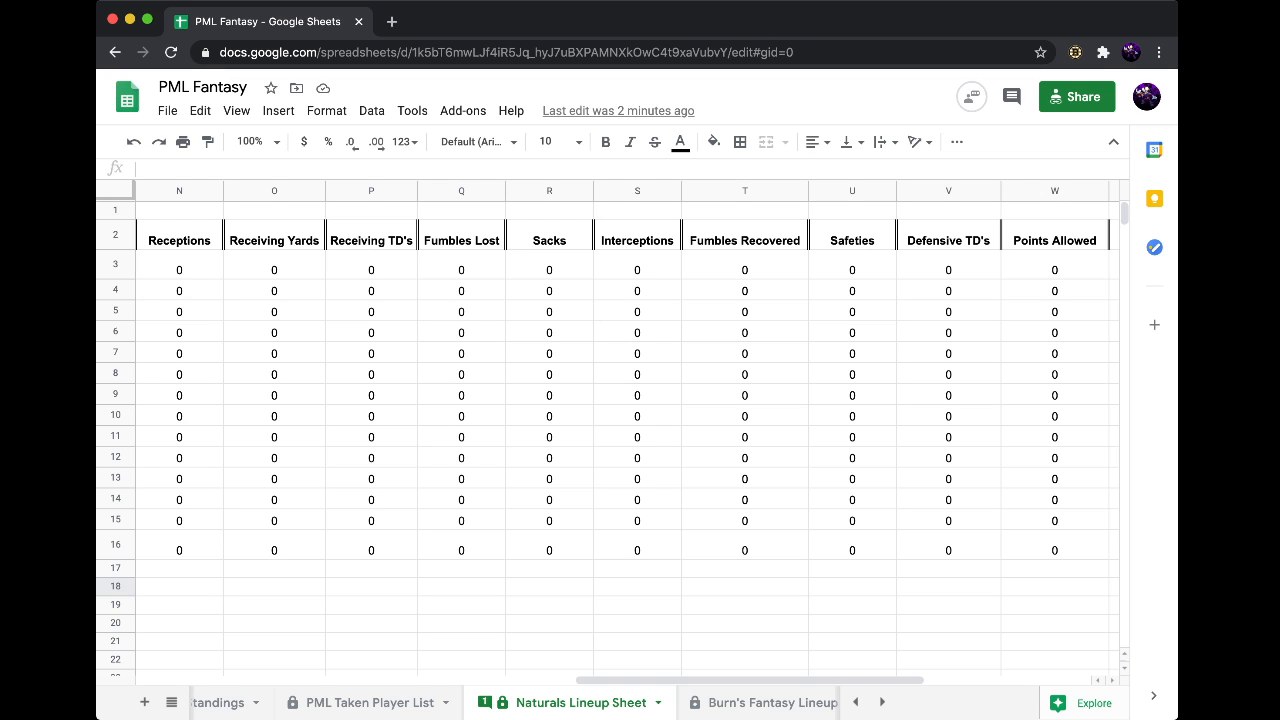
scroll(620, 430, "left", 8)
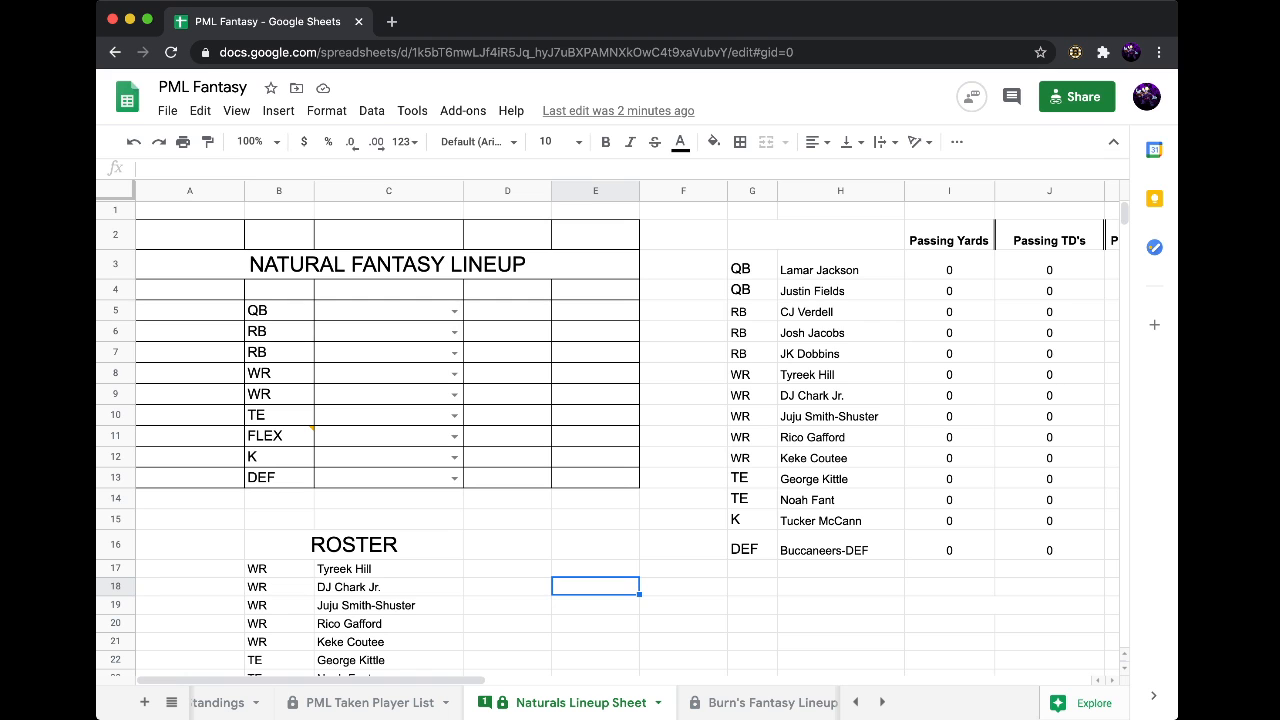
scroll(620, 430, "right", 8)
scroll(620, 430, "left", 7)
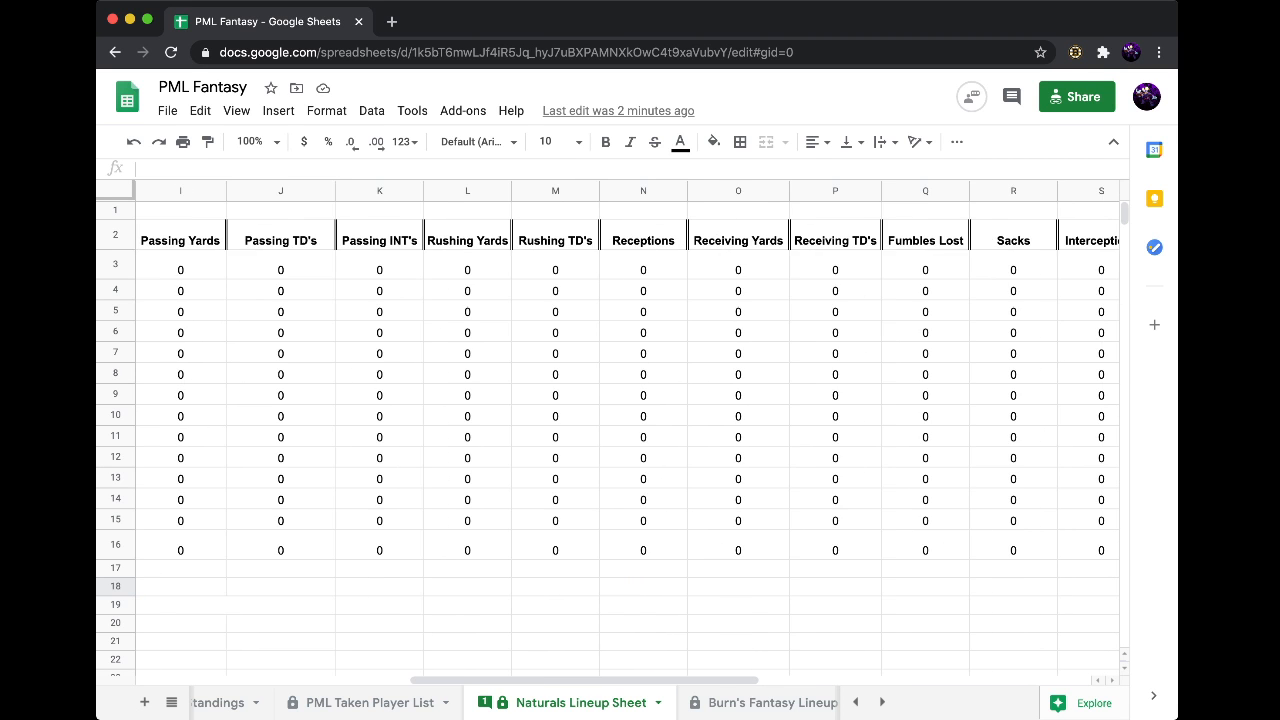
scroll(620, 430, "left", 3)
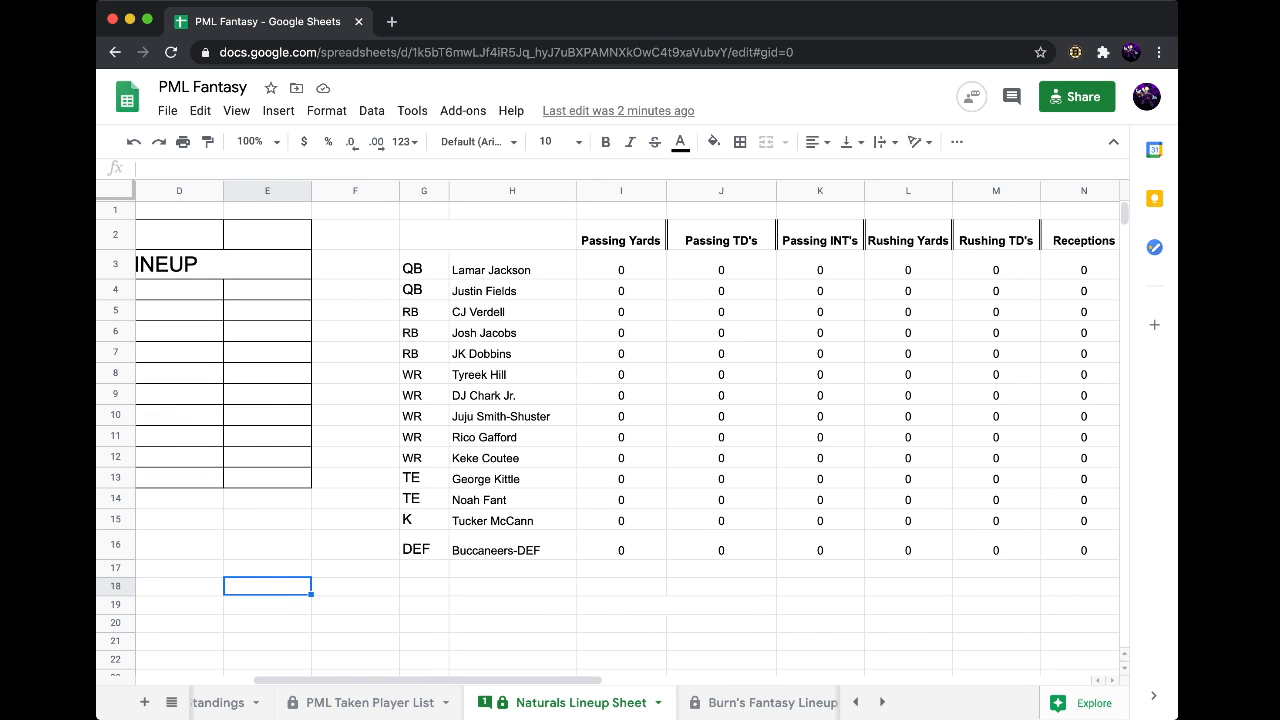
- Check the player choices offered for the QB slot and both RB slots in the Natural Fantasy Lineup, leaving the slots empty
scroll(620, 430, "left", 3)
left_click(455, 312)
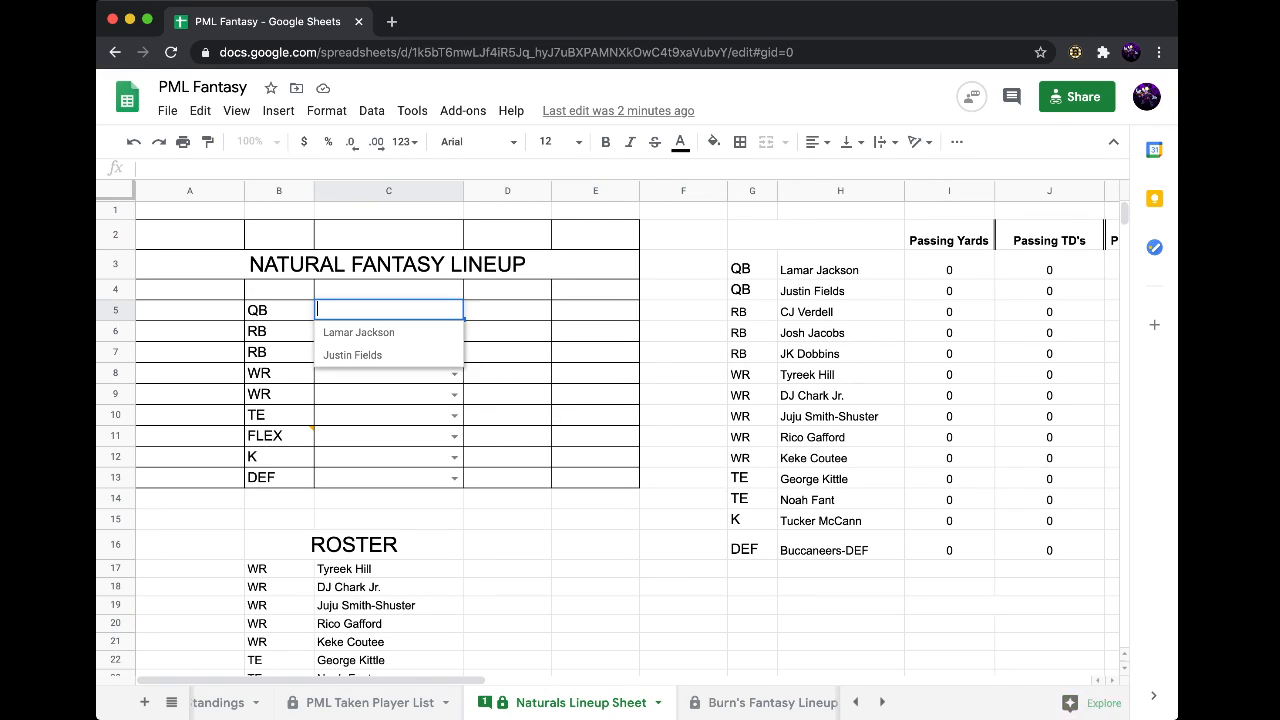
left_click(596, 352)
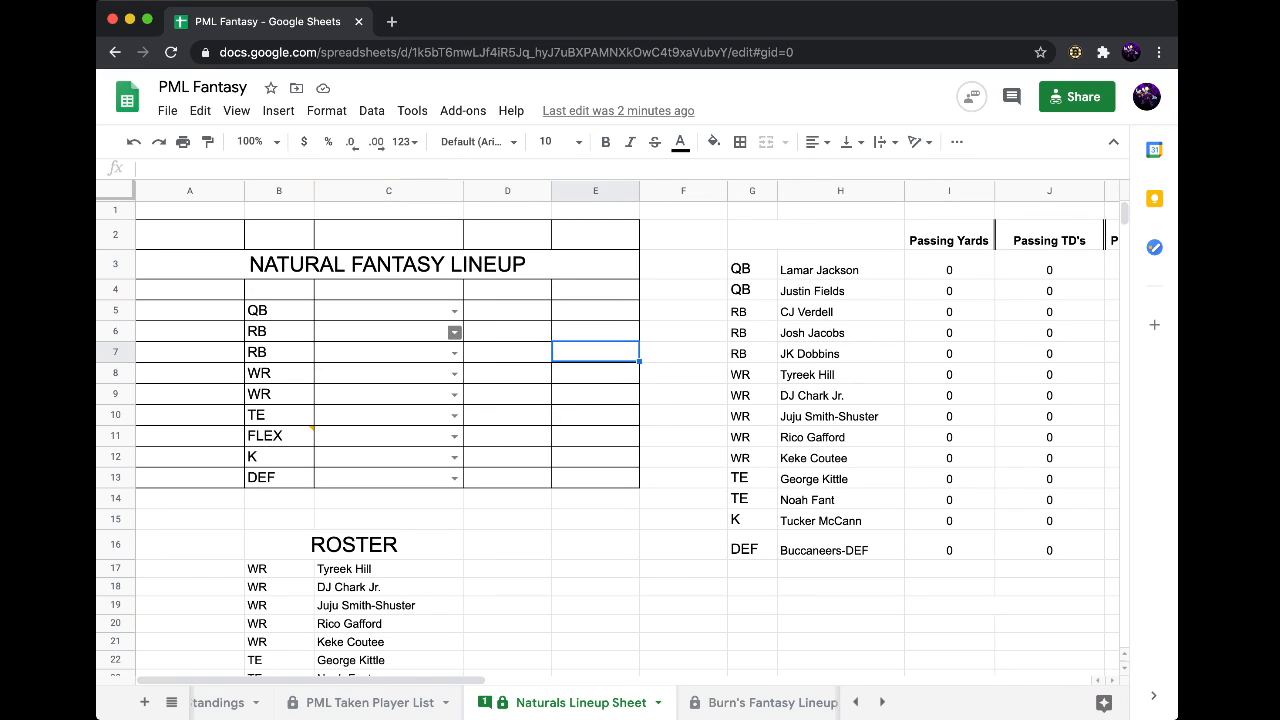
left_click(455, 332)
left_click(596, 394)
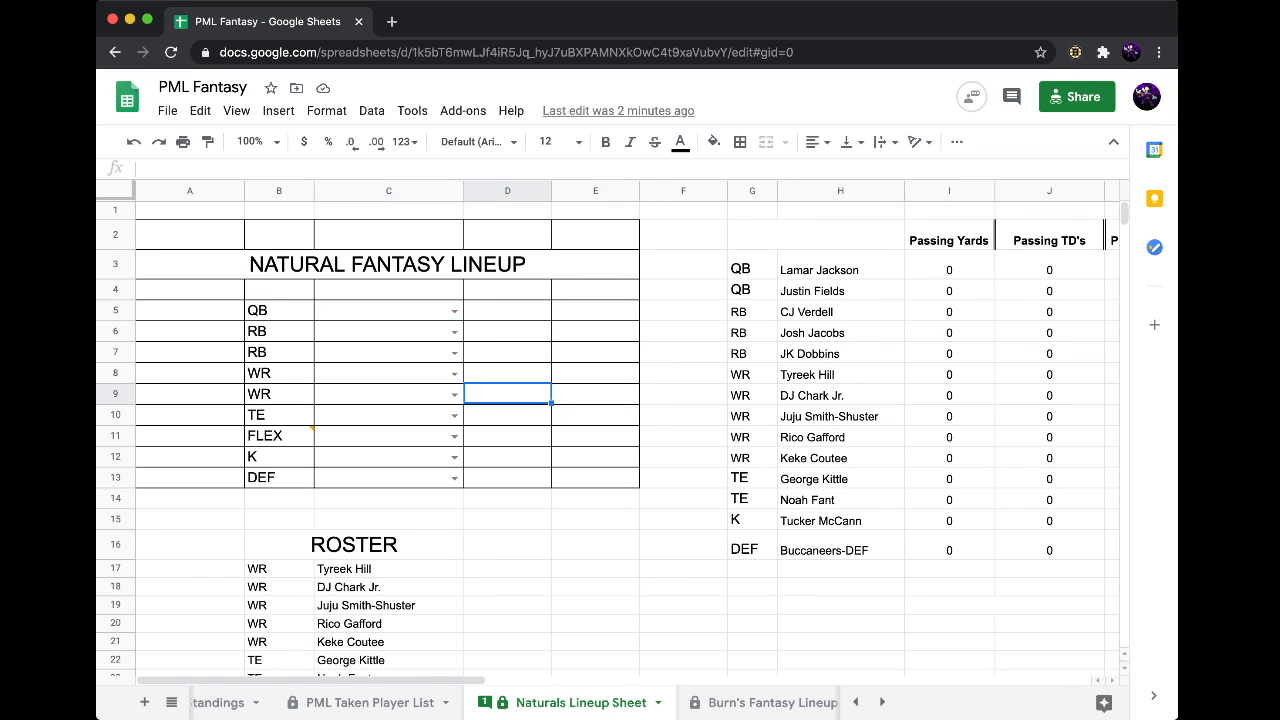
left_click(455, 352)
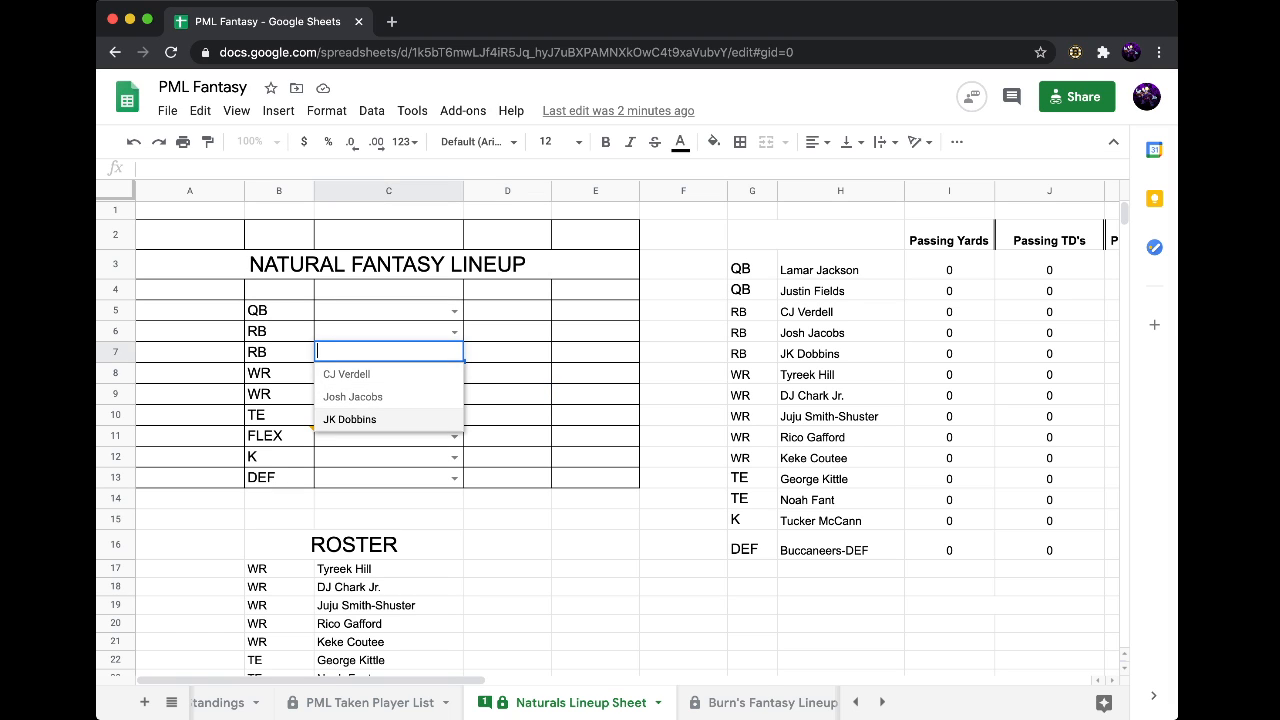
left_click(596, 394)
- Check the player choices offered for both WR slots and the FLEX slot without assigning any player
left_click(455, 373)
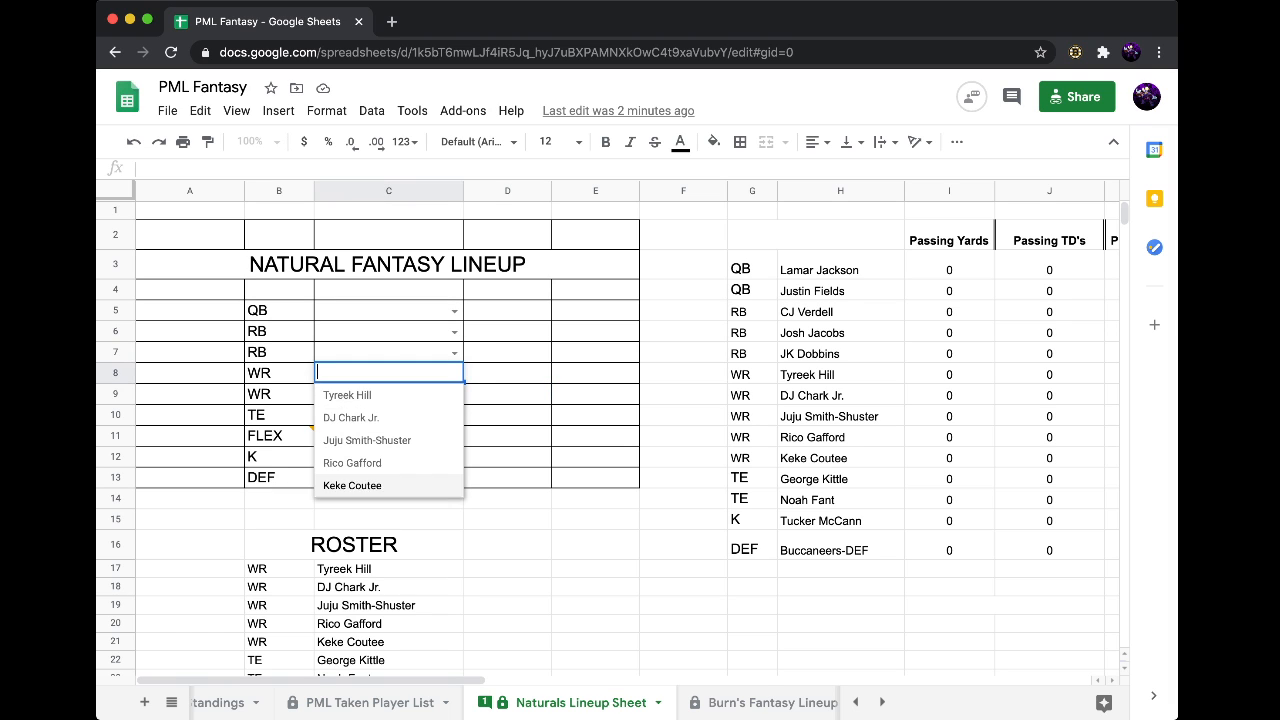
left_click(507, 394)
left_click(455, 394)
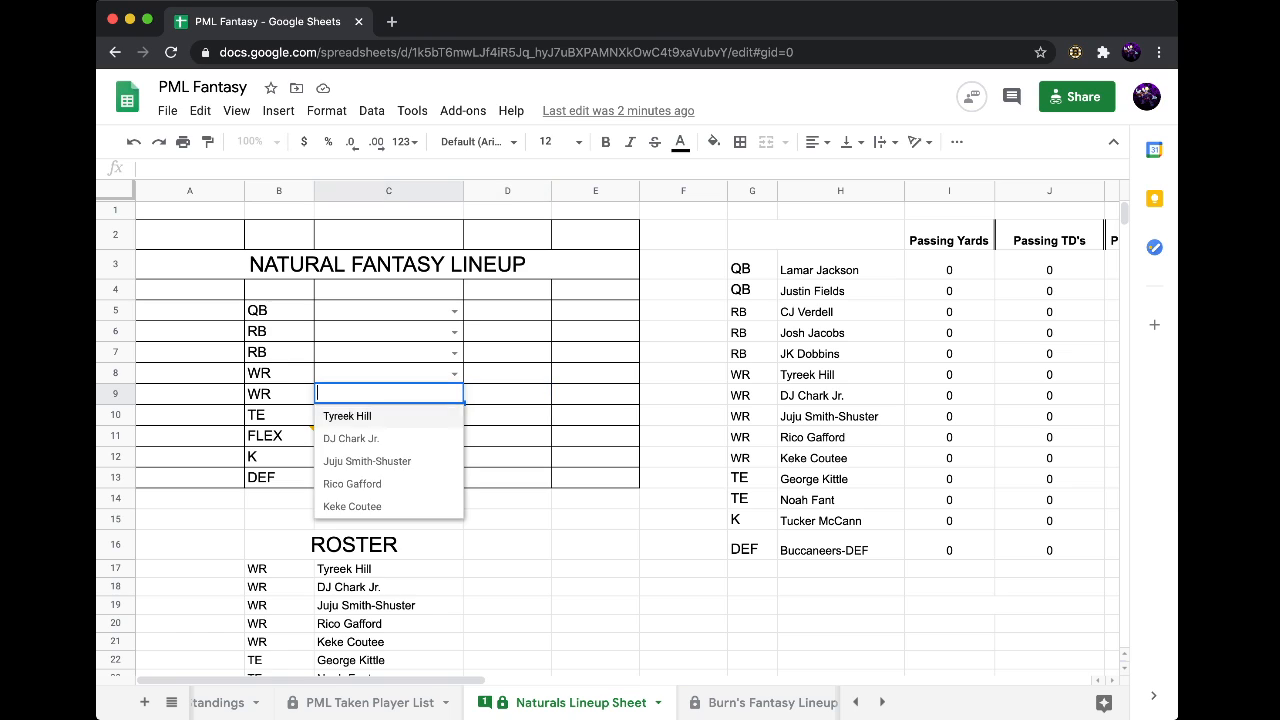
left_click(507, 456)
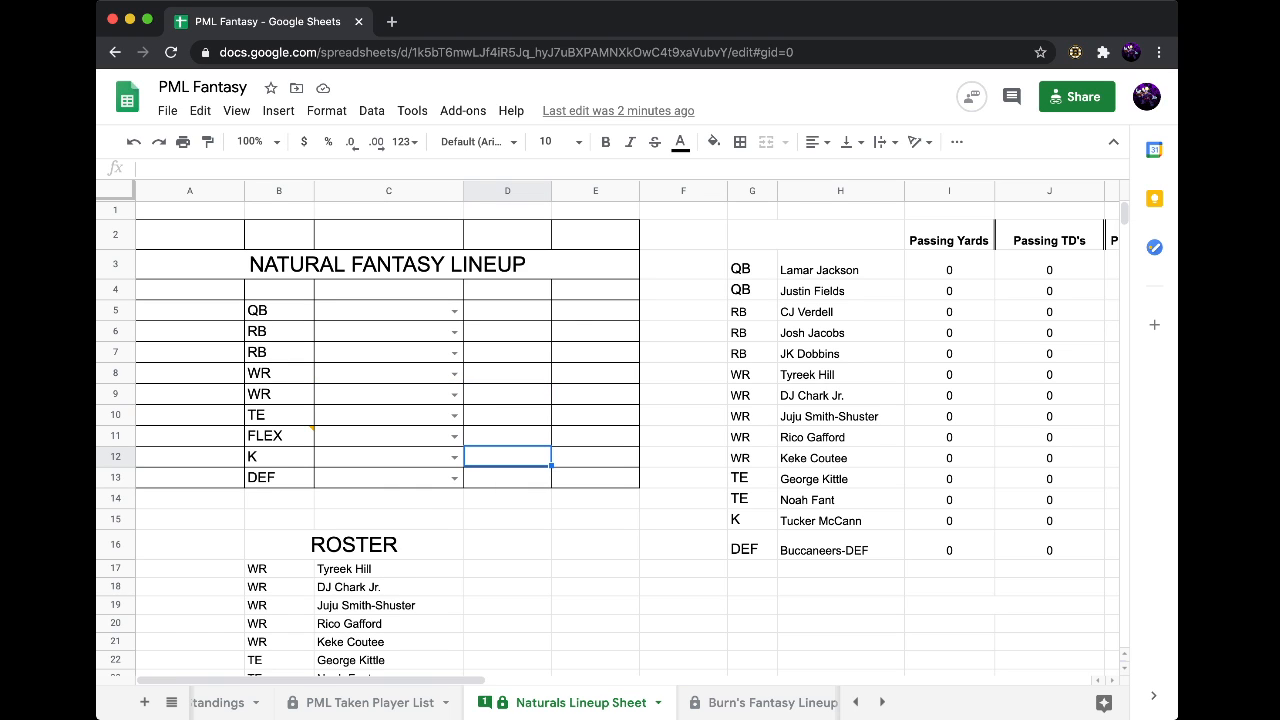
left_click(455, 436)
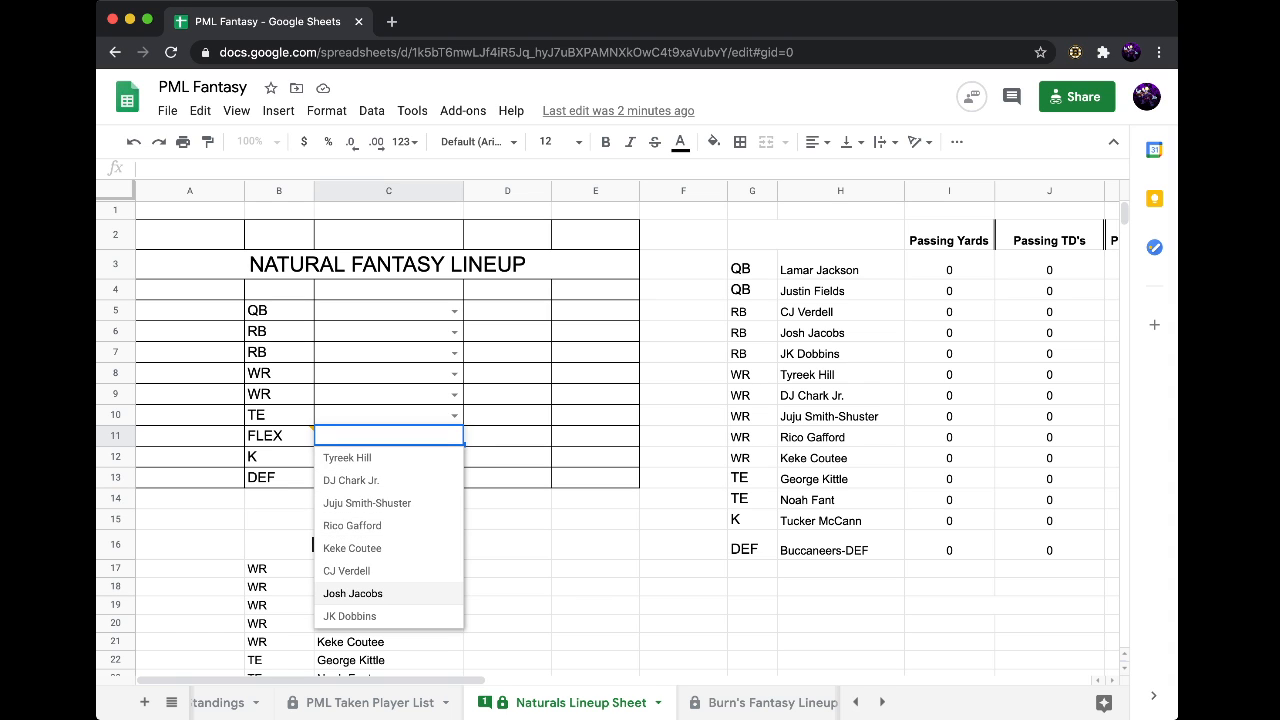
left_click(595, 567)
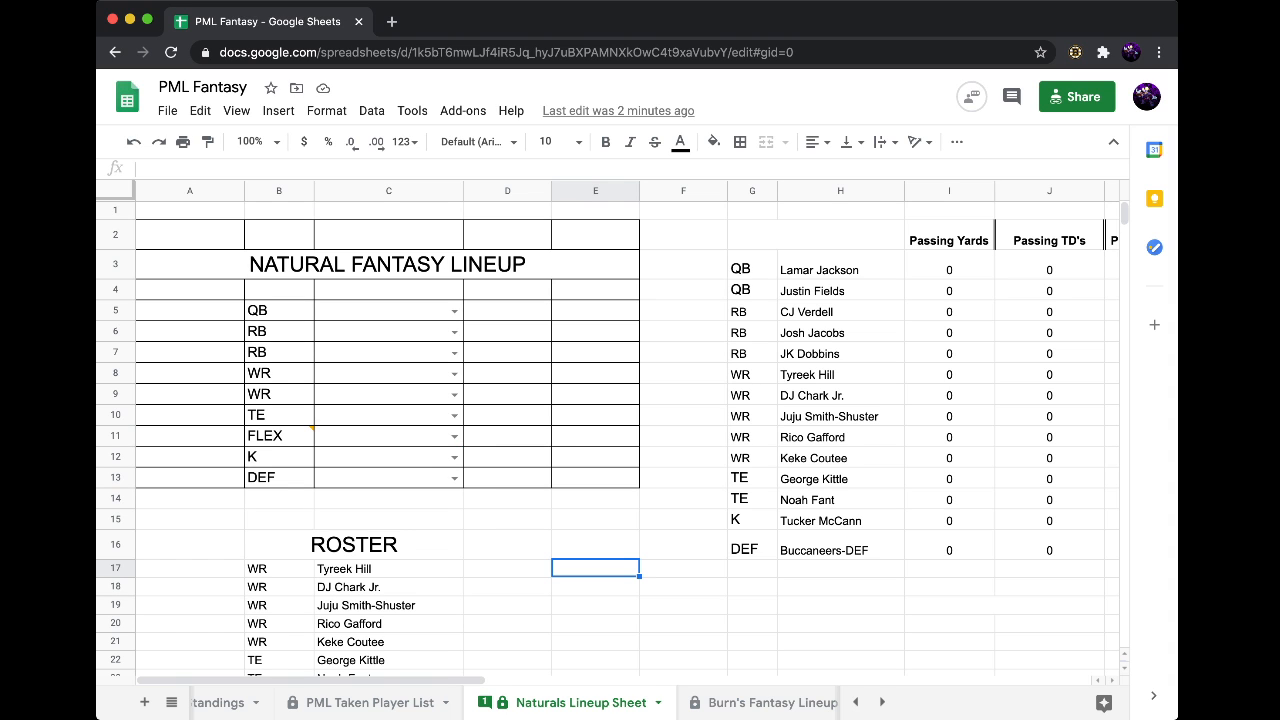
mouse_move(300, 436)
- Look through the workbook's sheets from the team lineups back to PML Fantasy Rules and Regulations
scroll(500, 703, "right", 8)
scroll(500, 703, "left", 4)
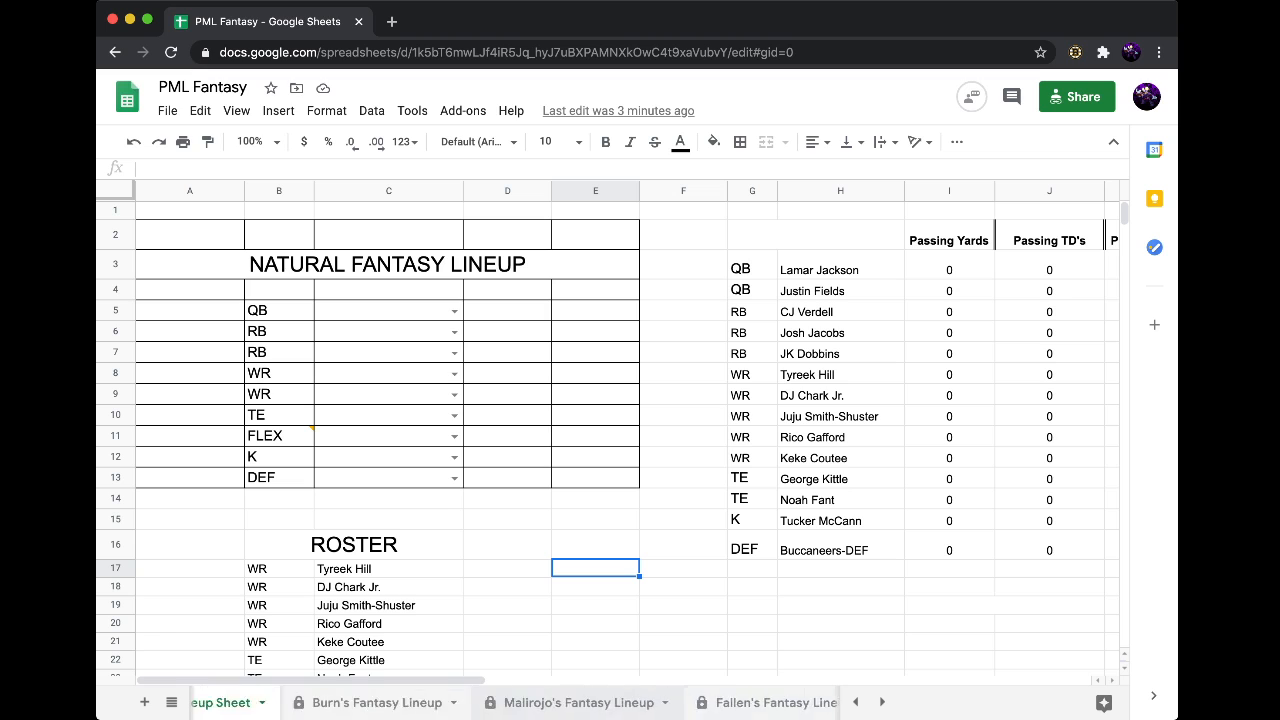
scroll(500, 703, "left", 3)
scroll(500, 703, "left", 6)
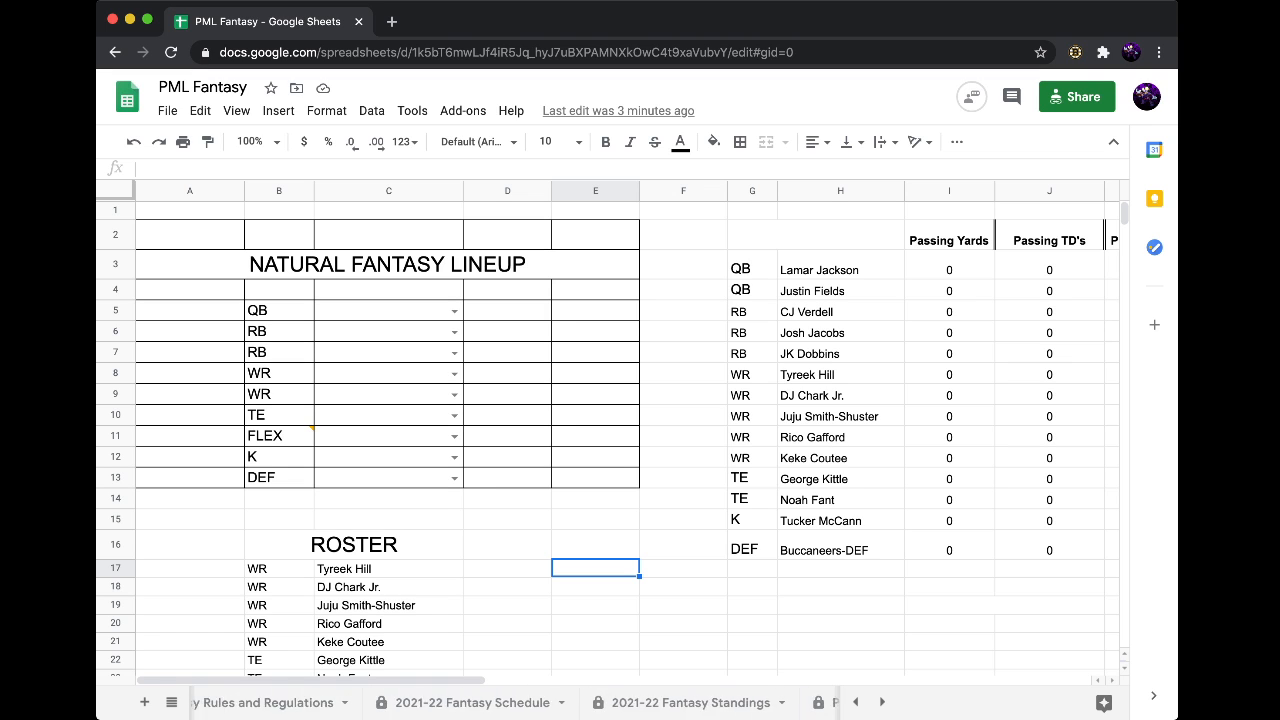
scroll(500, 703, "left", 4)
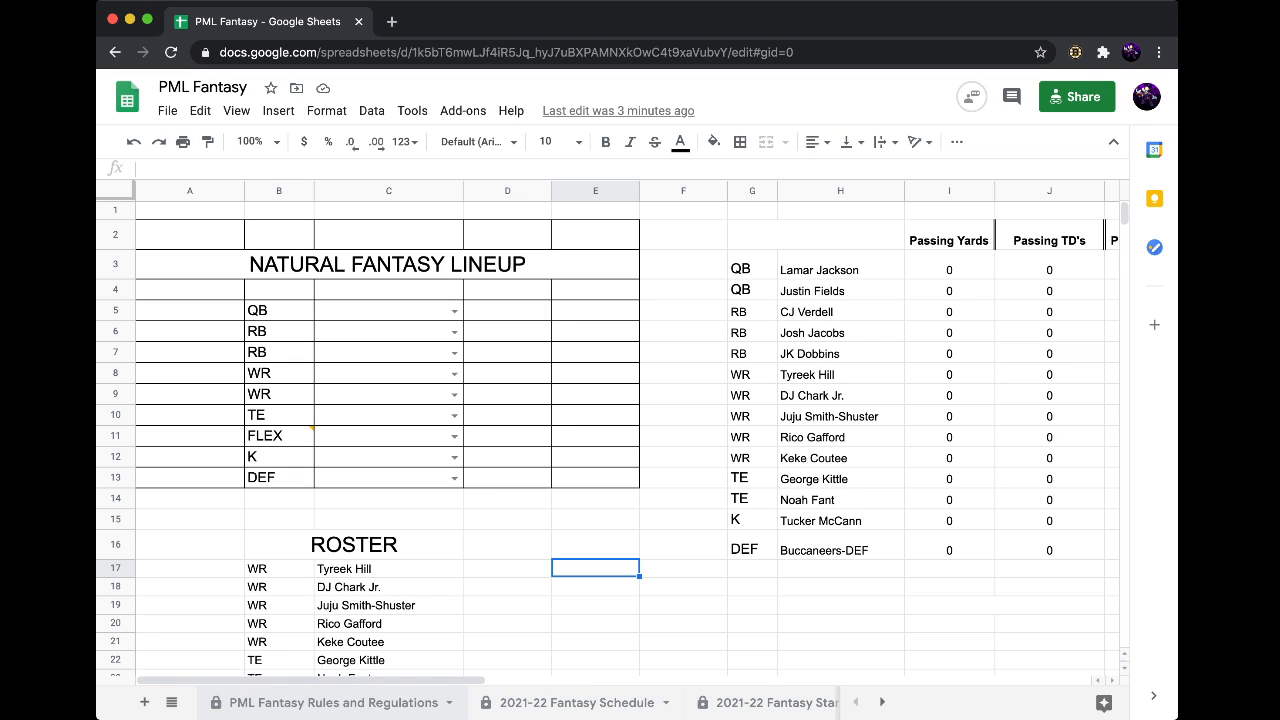